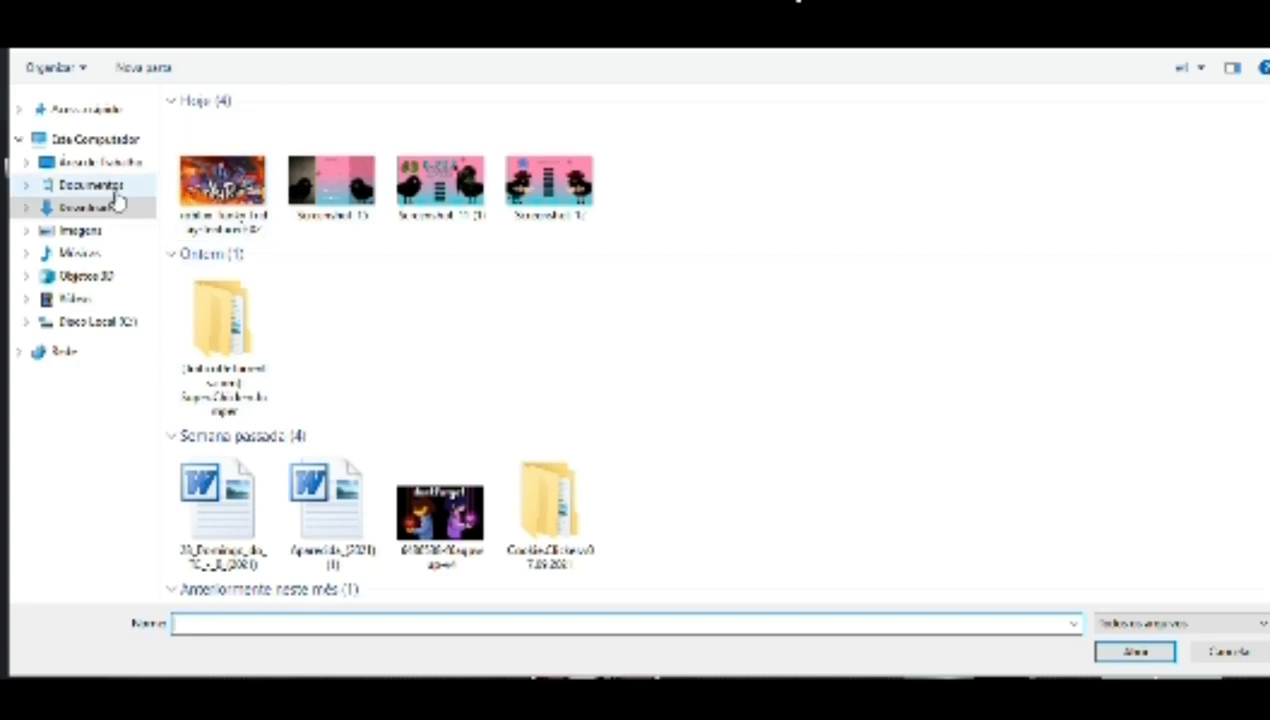
- Open the Super Chicken Jumper cover image from the Documents folder
left_click(95, 185)
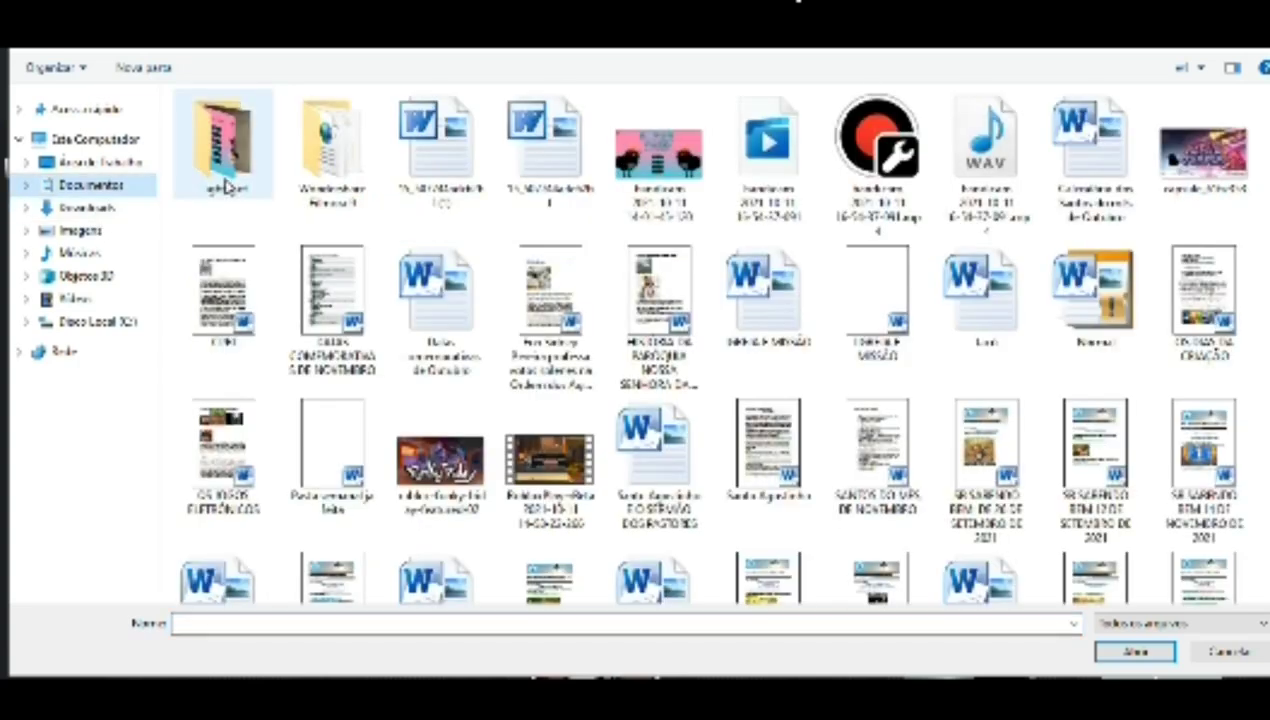
left_click(226, 170)
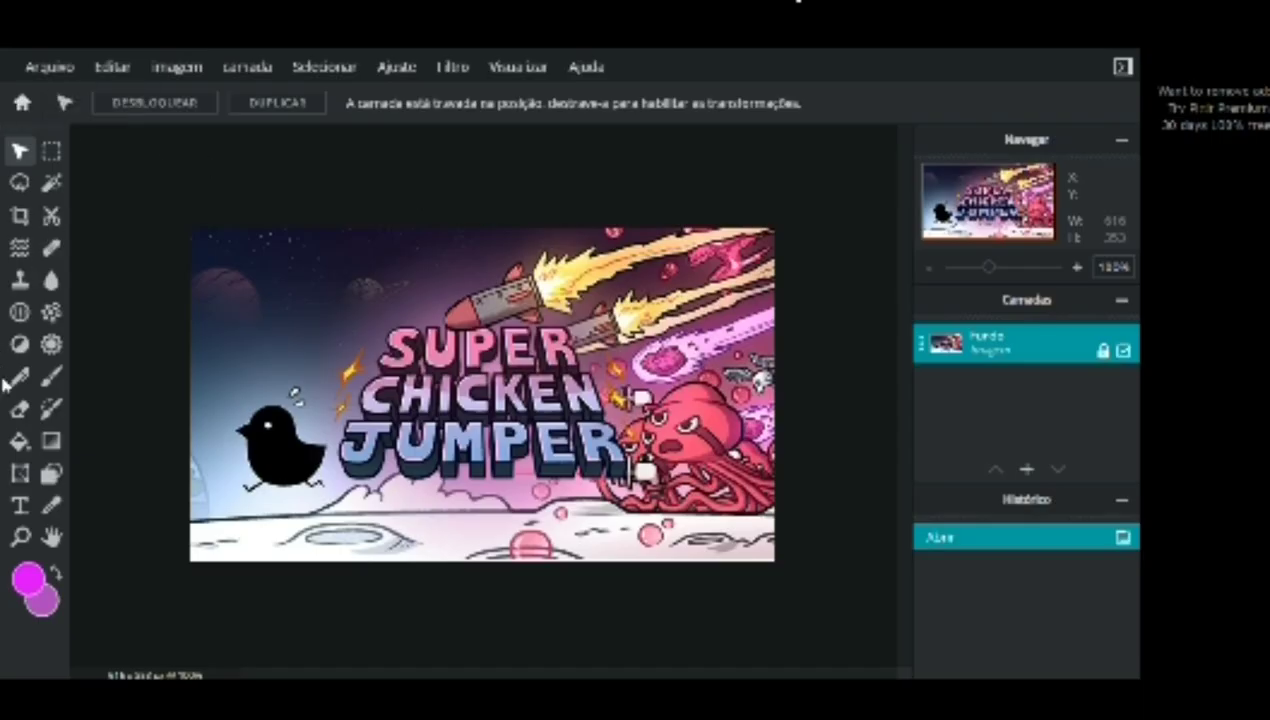
- Add the text "O Final!" just below the SUPER CHICKEN JUMPER title, replacing the placeholder text
left_click(20, 503)
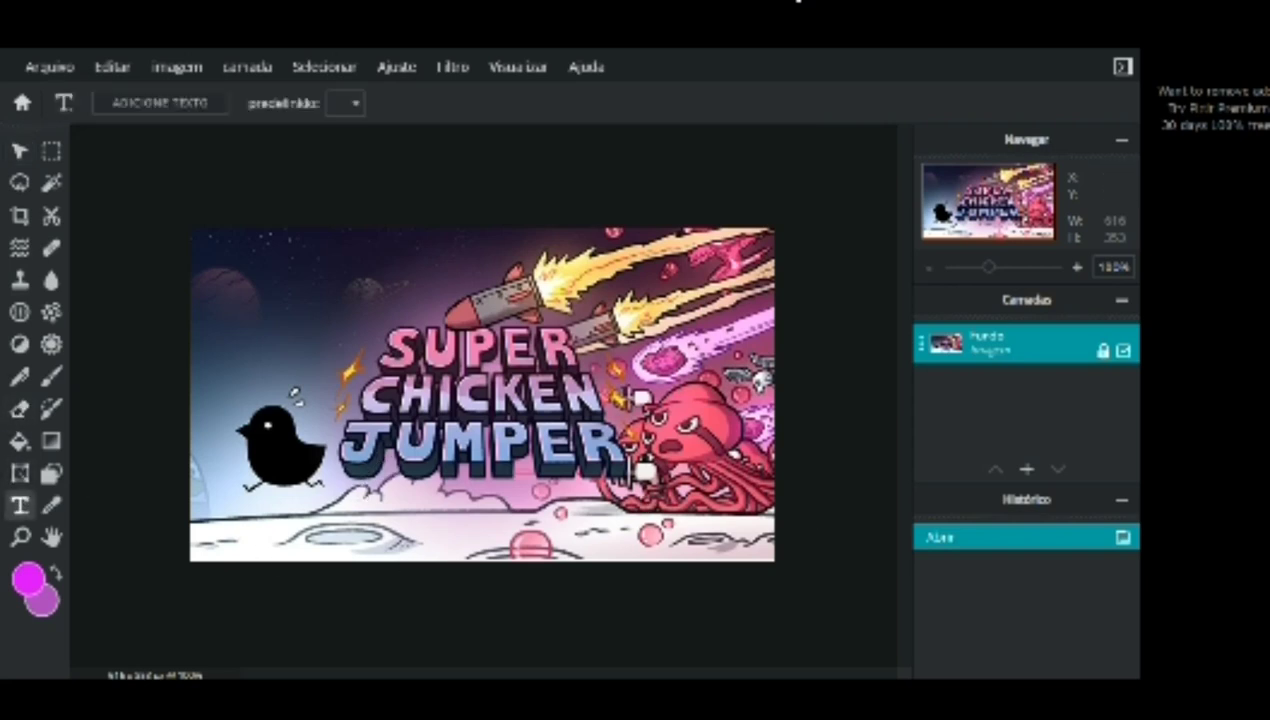
left_click_drag(369, 485, 531, 553)
left_click_drag(669, 577, 723, 554)
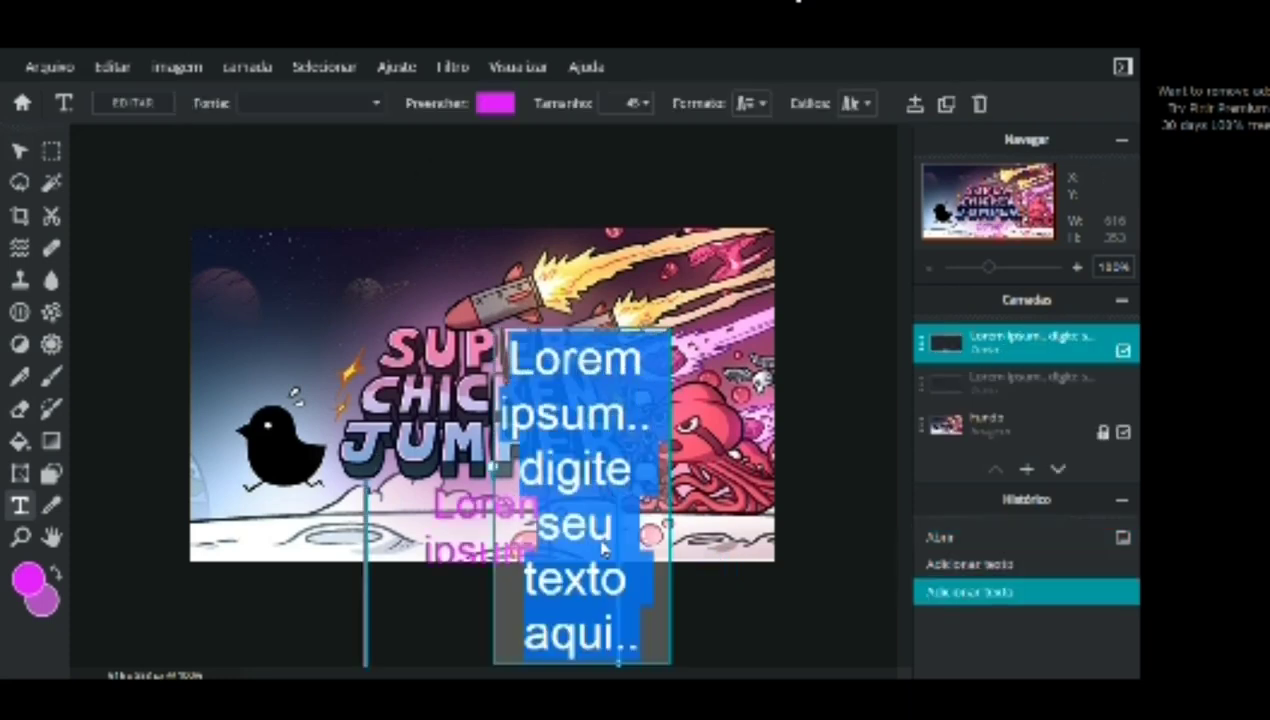
key("BackSpace")
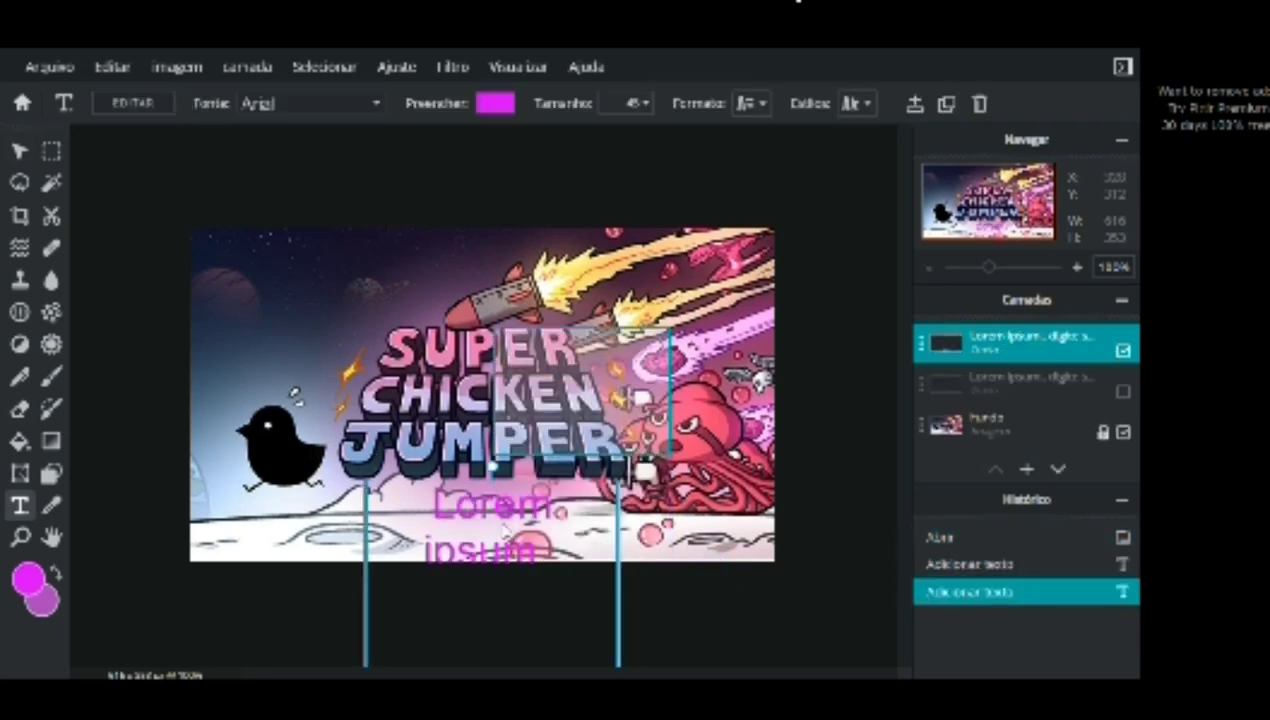
left_click(504, 525)
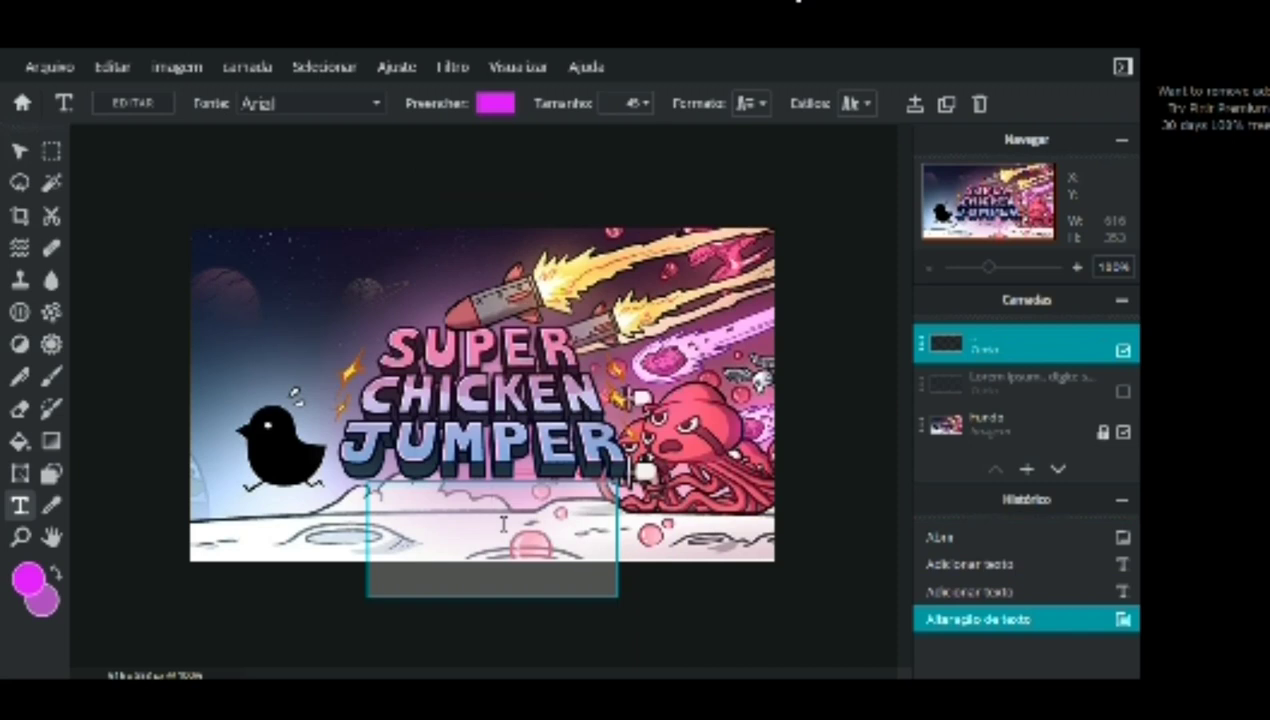
type("O Fin")
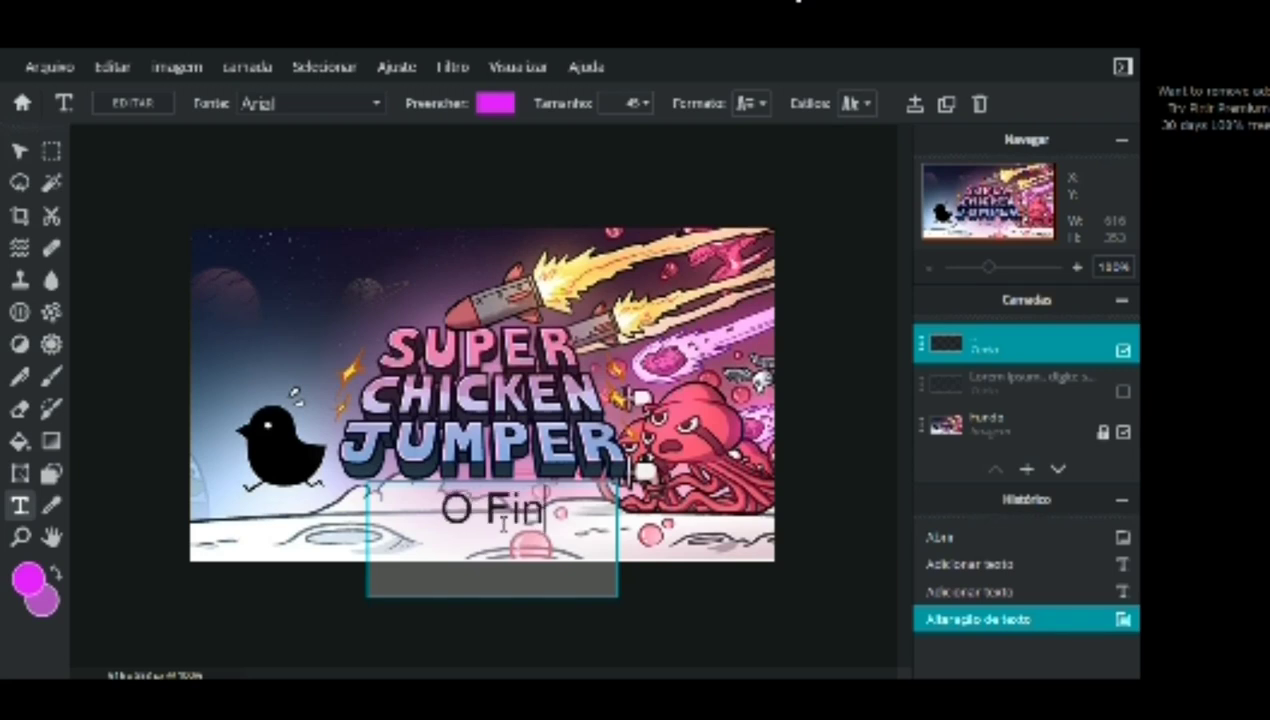
type("al")
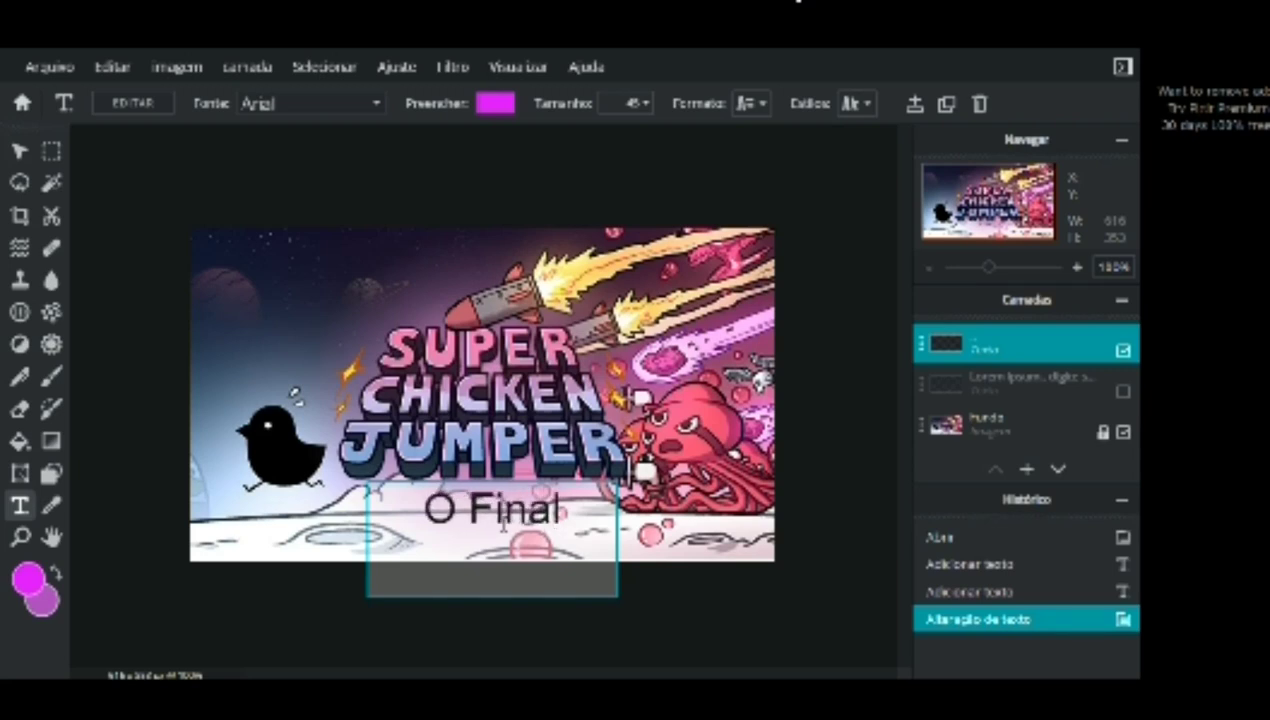
type("!")
left_click(494, 466)
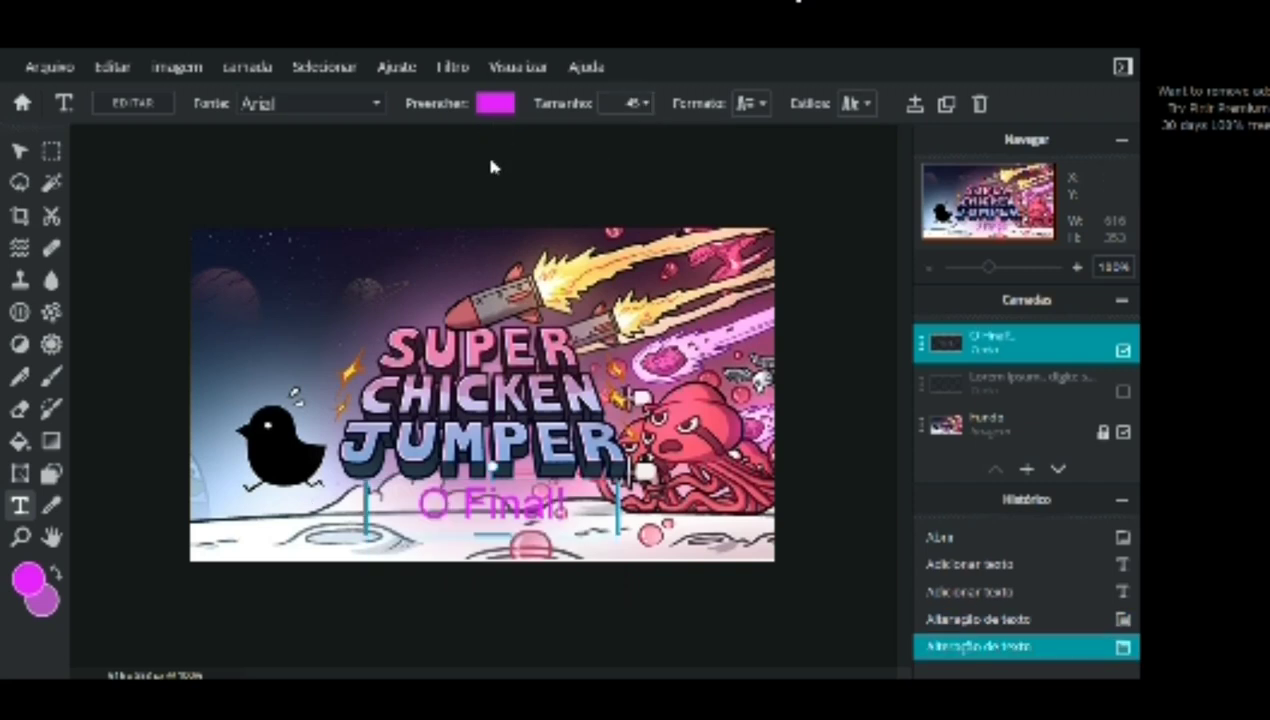
- Set the "O Final!" text fill to a solid bright yellow
left_click(495, 103)
left_click_drag(433, 270, 289, 207)
left_click(451, 347)
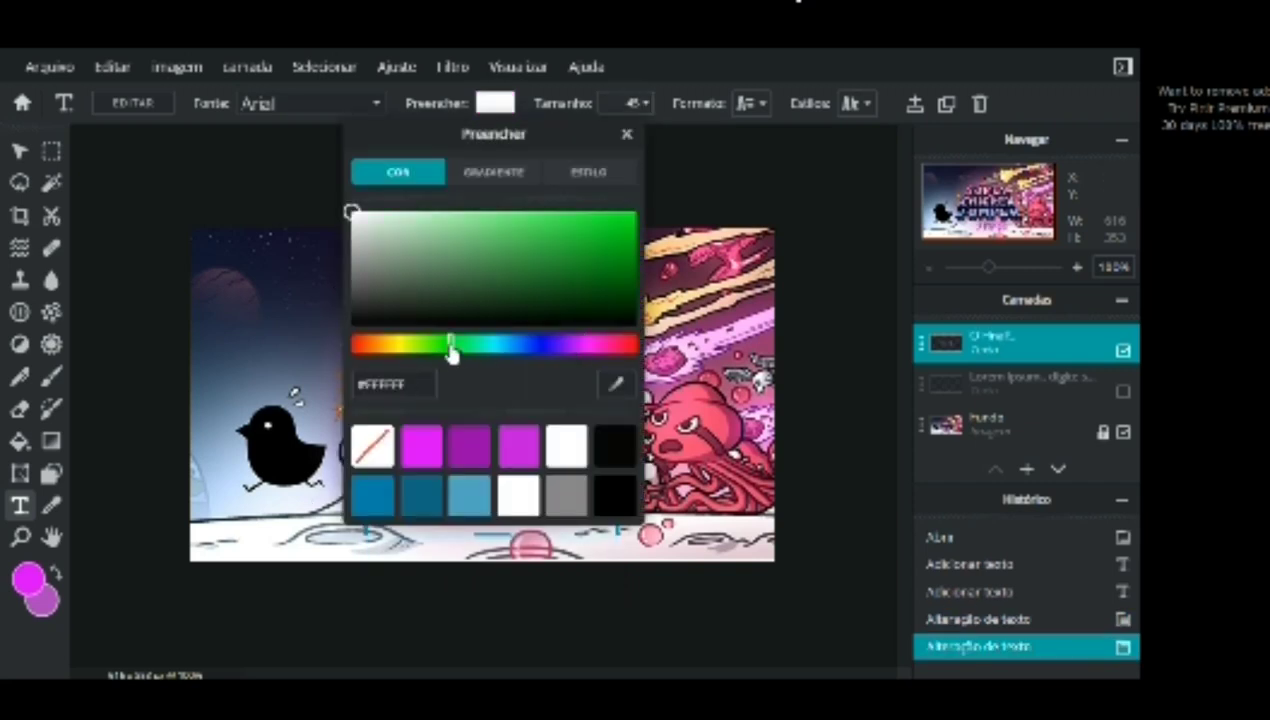
left_click_drag(451, 347, 404, 345)
left_click_drag(530, 242, 636, 212)
- Switch the text fill to a gradient and set the colour of its end stop to bright yellow
left_click(536, 178)
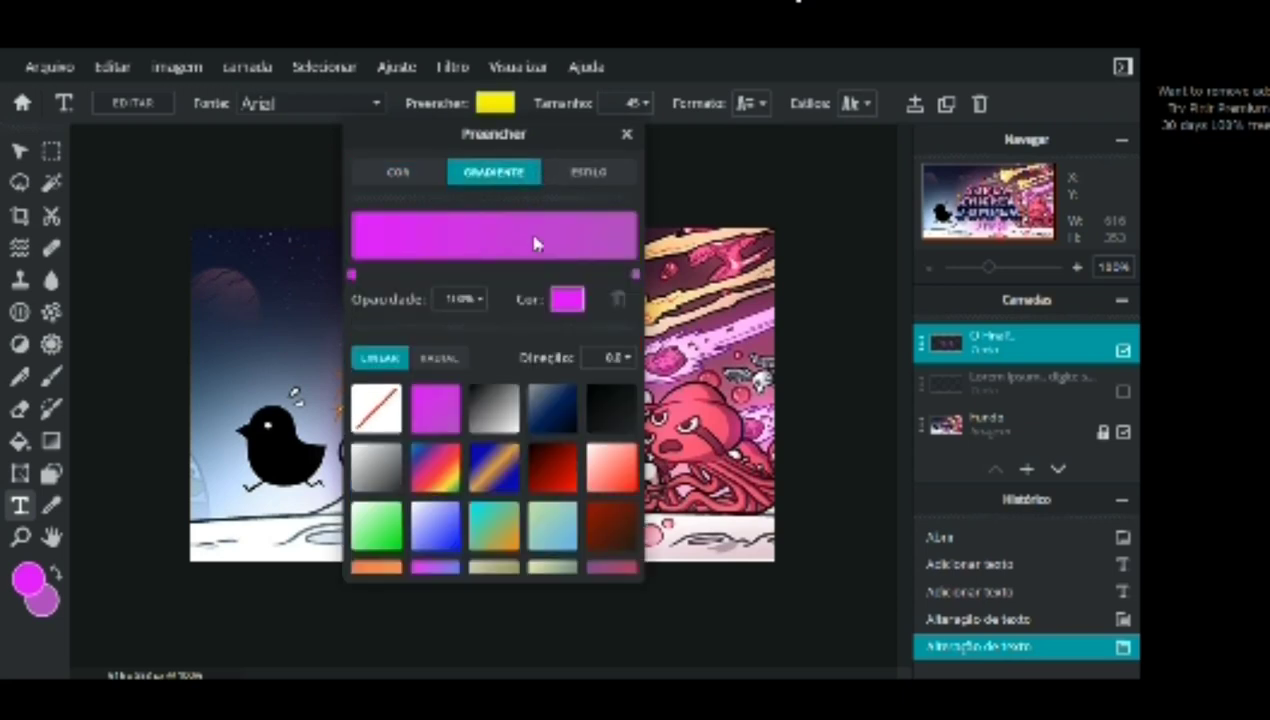
left_click(353, 273)
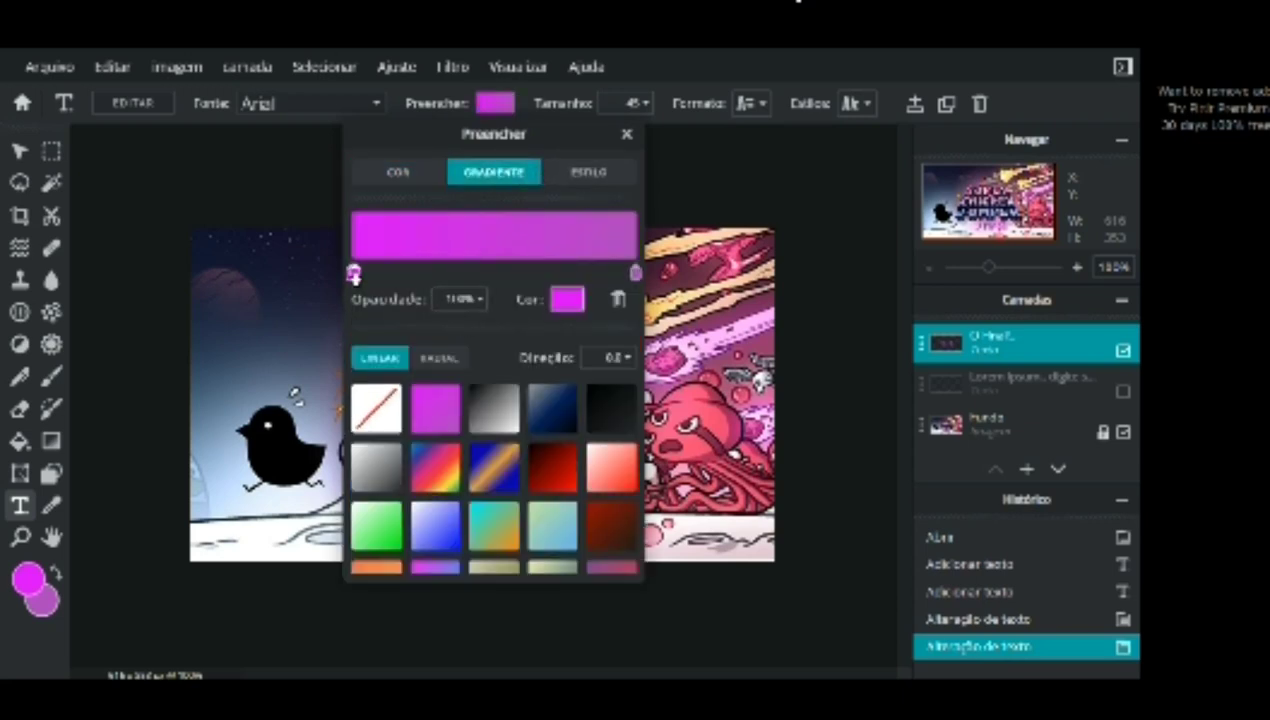
right_click(634, 273)
left_click(588, 301)
left_click(568, 299)
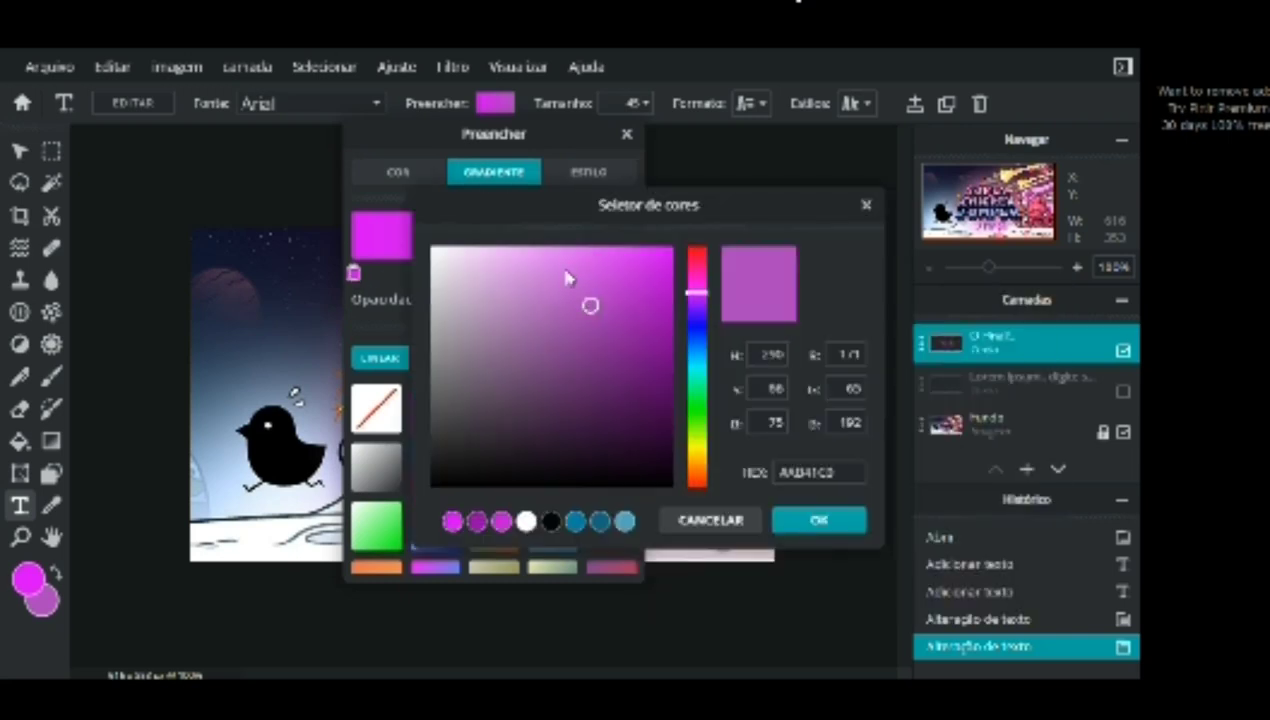
left_click(697, 438)
left_click(700, 447)
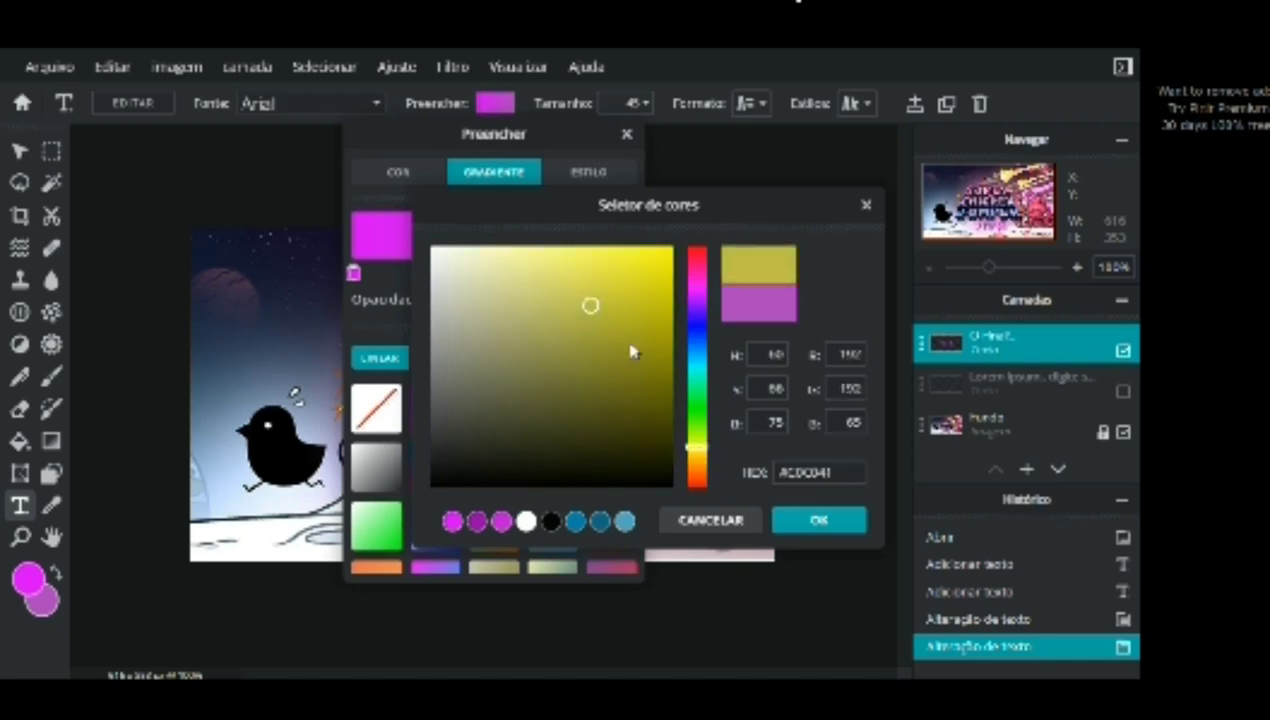
left_click_drag(649, 312, 843, 227)
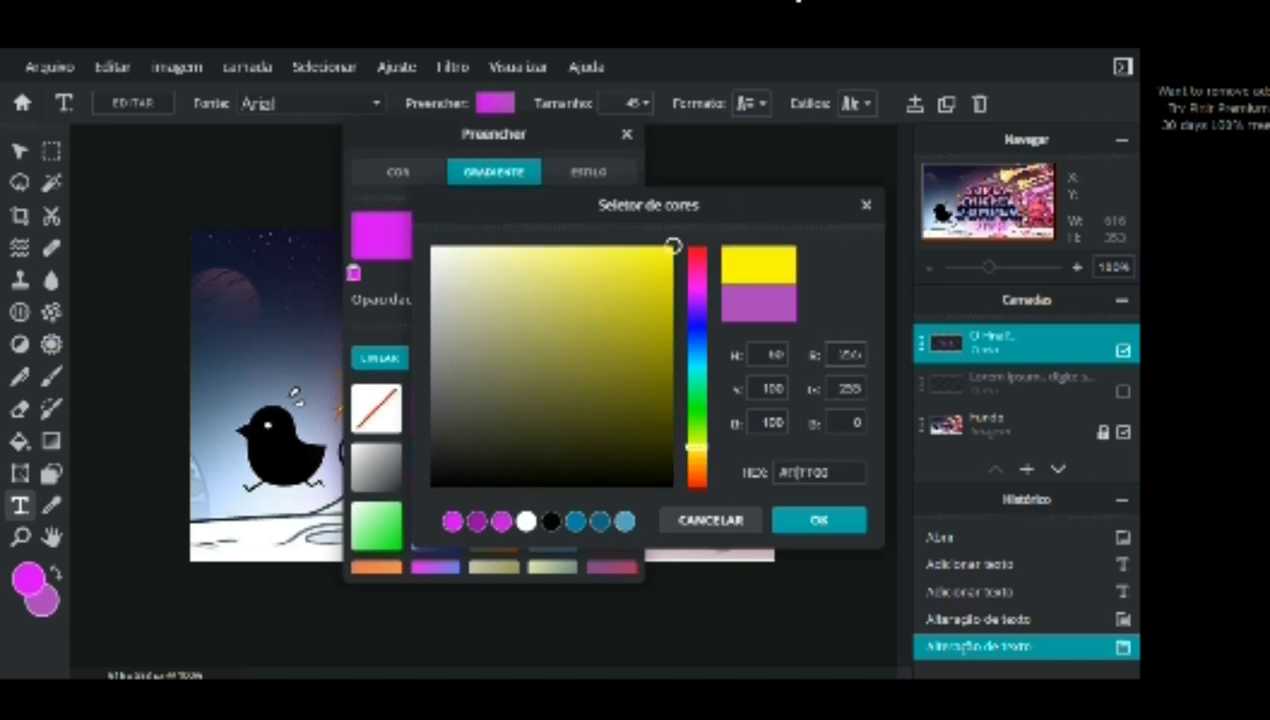
left_click(805, 519)
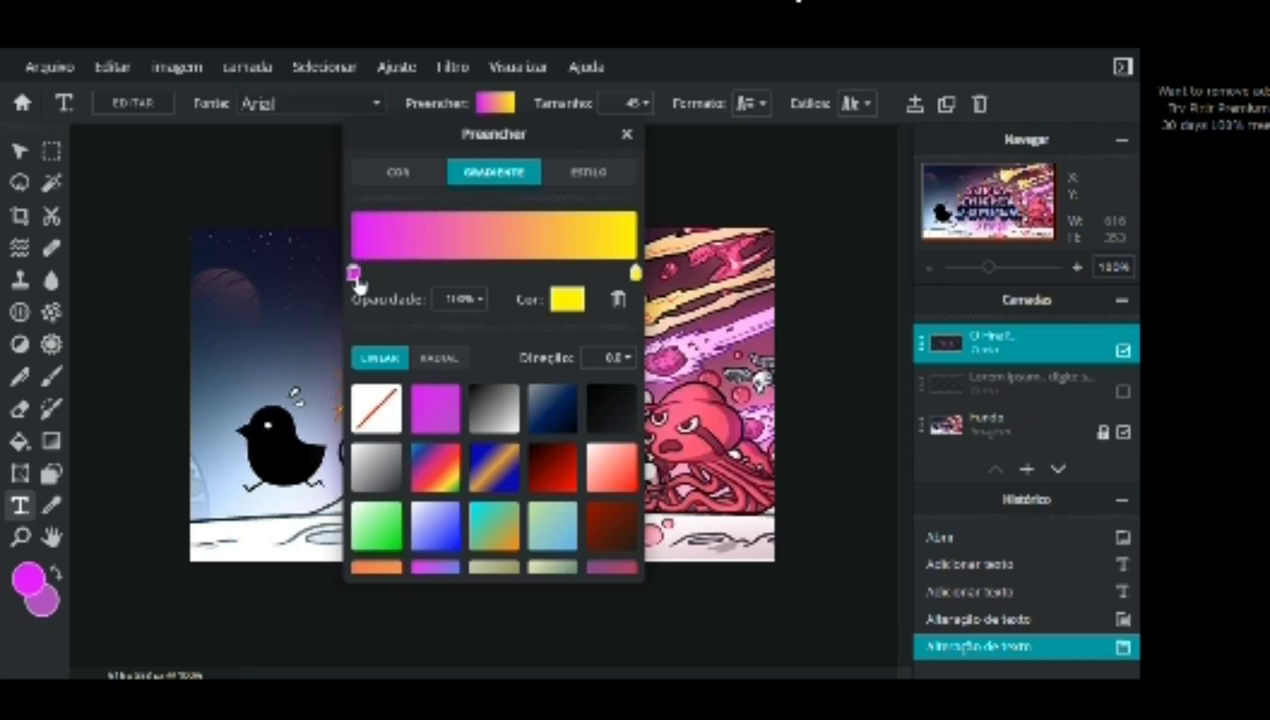
- Add another yellow stop to the gradient a short distance from its magenta start
left_click(357, 229)
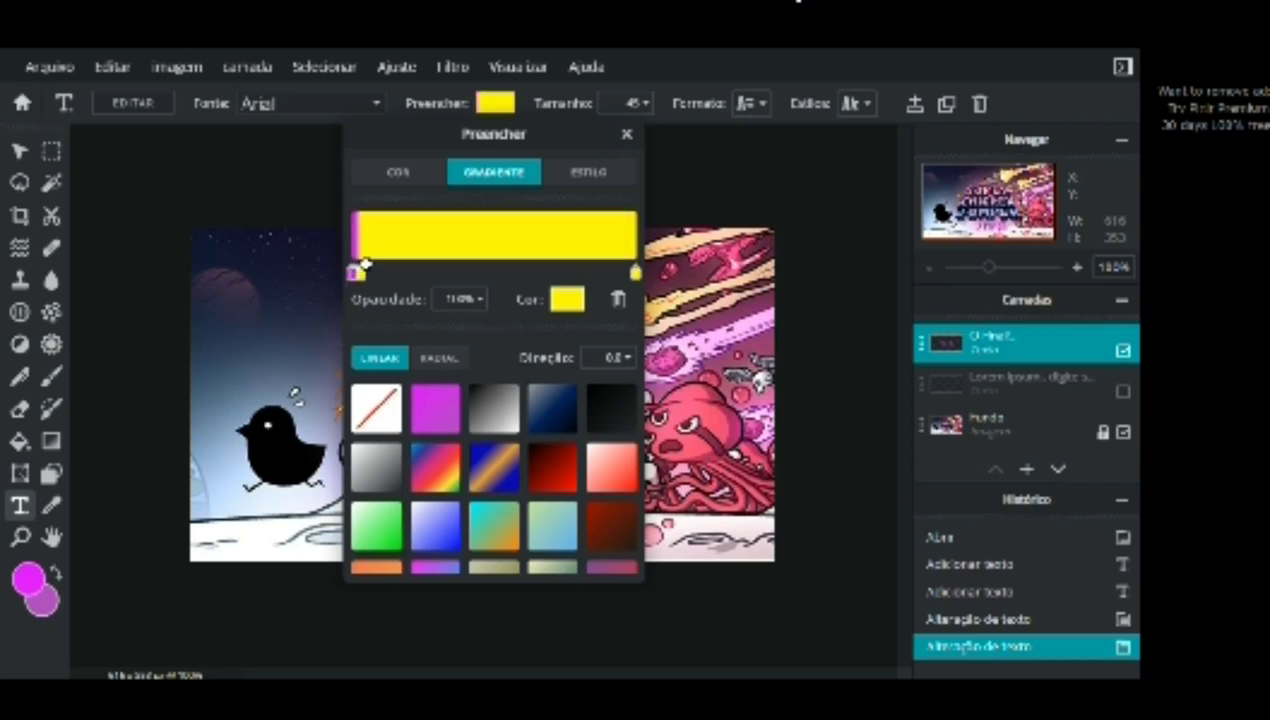
left_click_drag(366, 276, 393, 273)
- Add a gradient stop beside the magenta start and colour it lime green
left_click(354, 274)
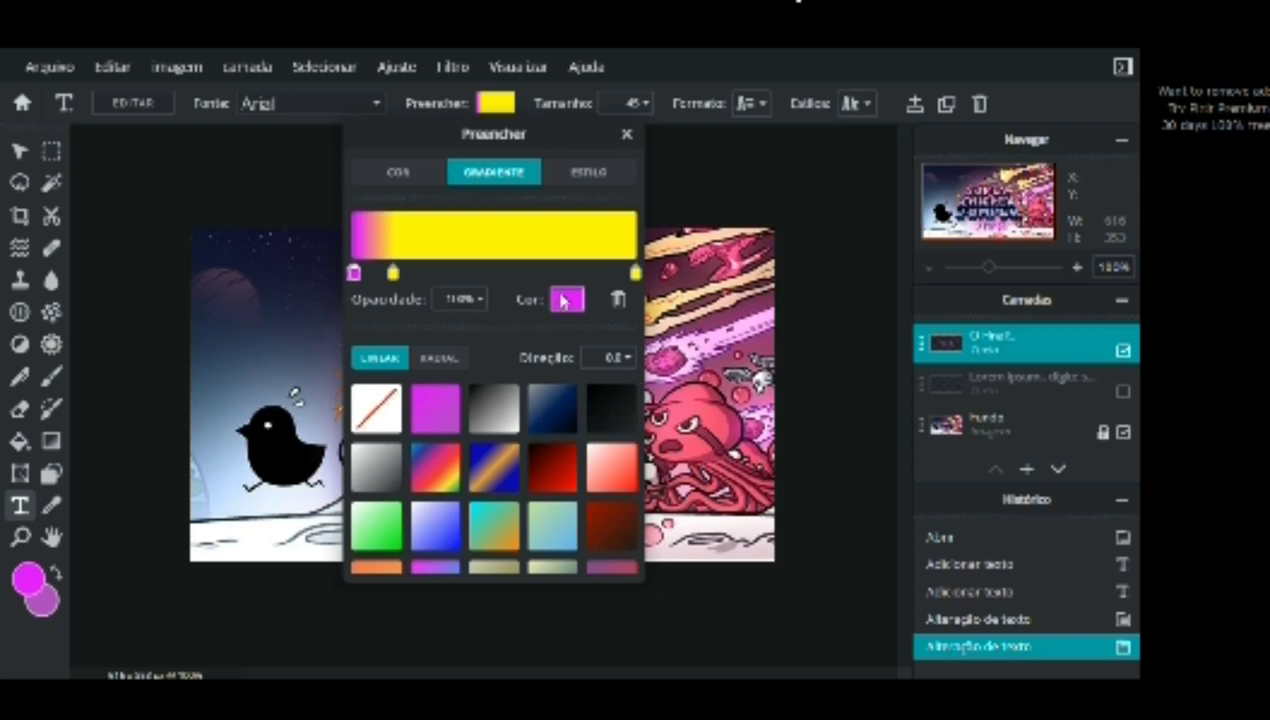
left_click(567, 298)
left_click(612, 414)
left_click(695, 393)
left_click_drag(695, 398, 696, 445)
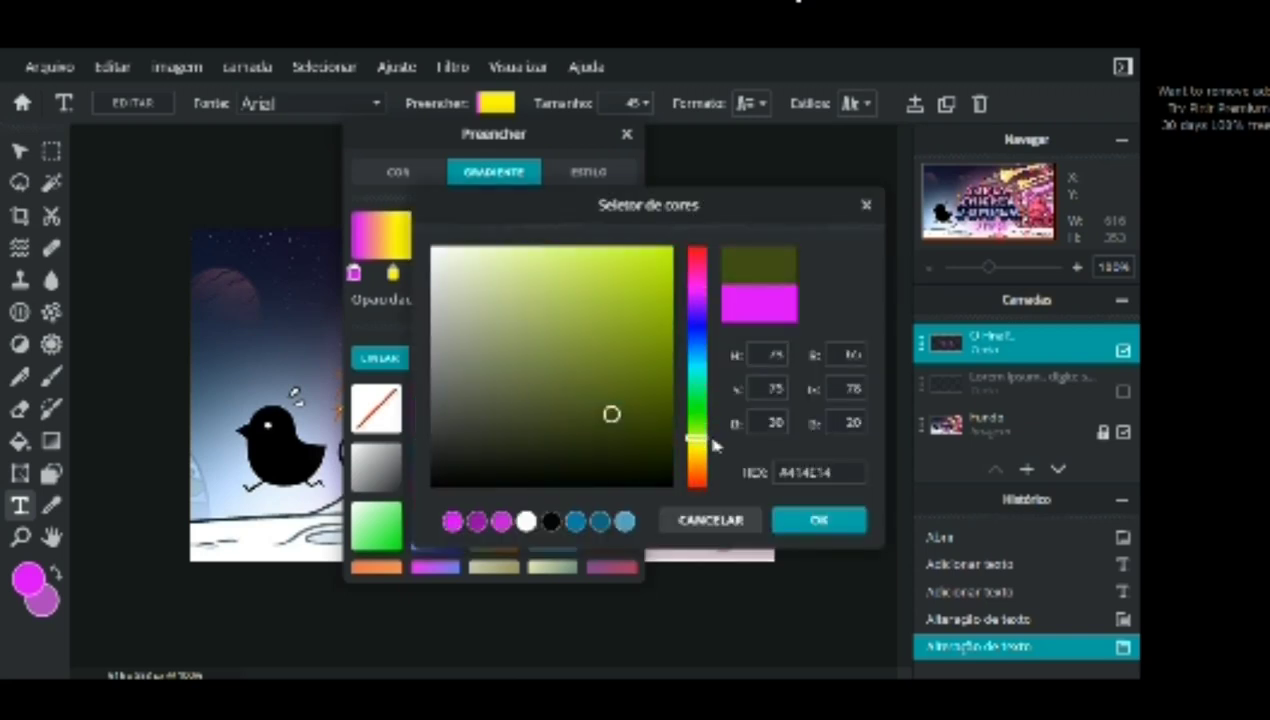
left_click(698, 432)
left_click_drag(586, 401, 710, 200)
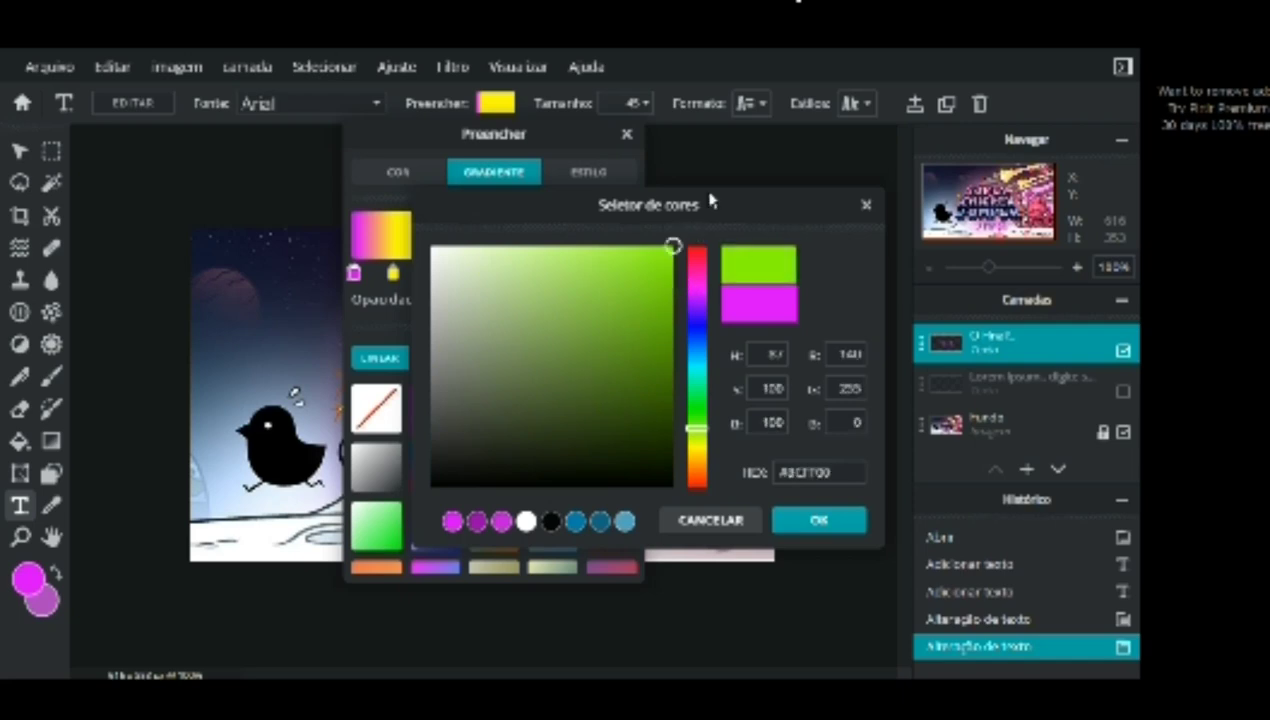
left_click_drag(702, 428, 700, 434)
left_click(819, 520)
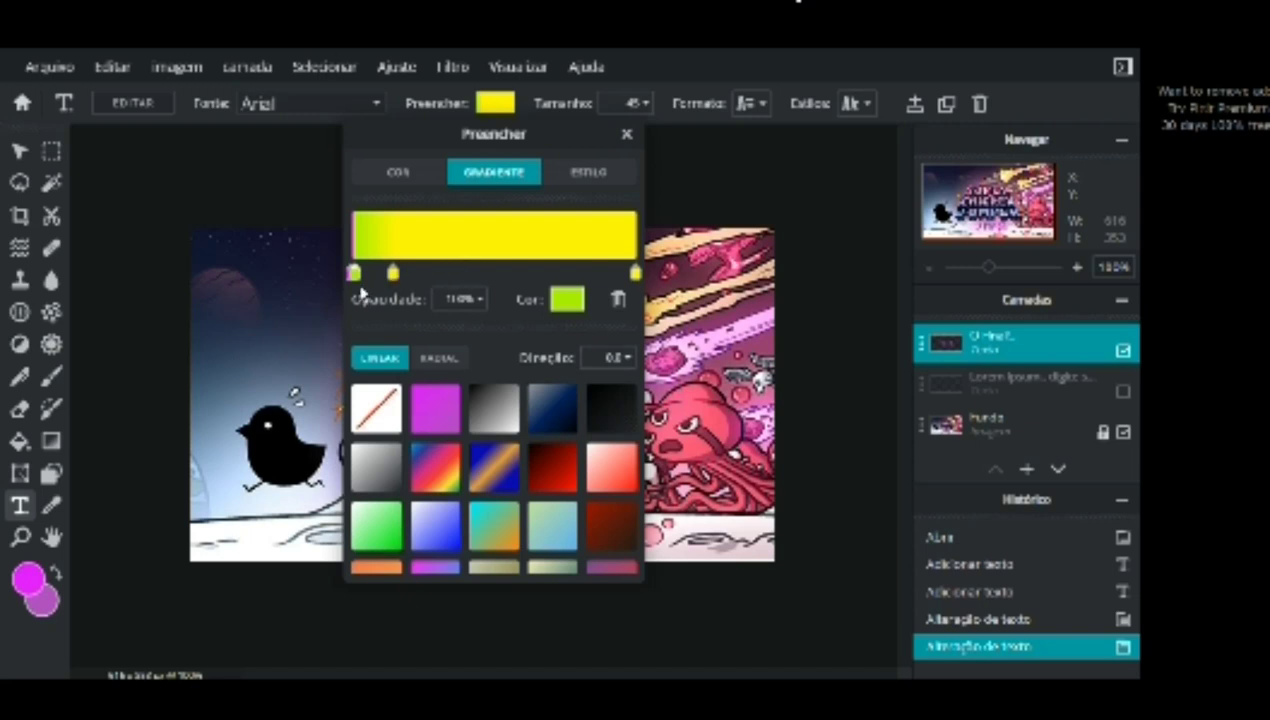
- Add a second lime stop and shift the magenta, lime and inner yellow stops toward the middle of the gradient
left_click(438, 270)
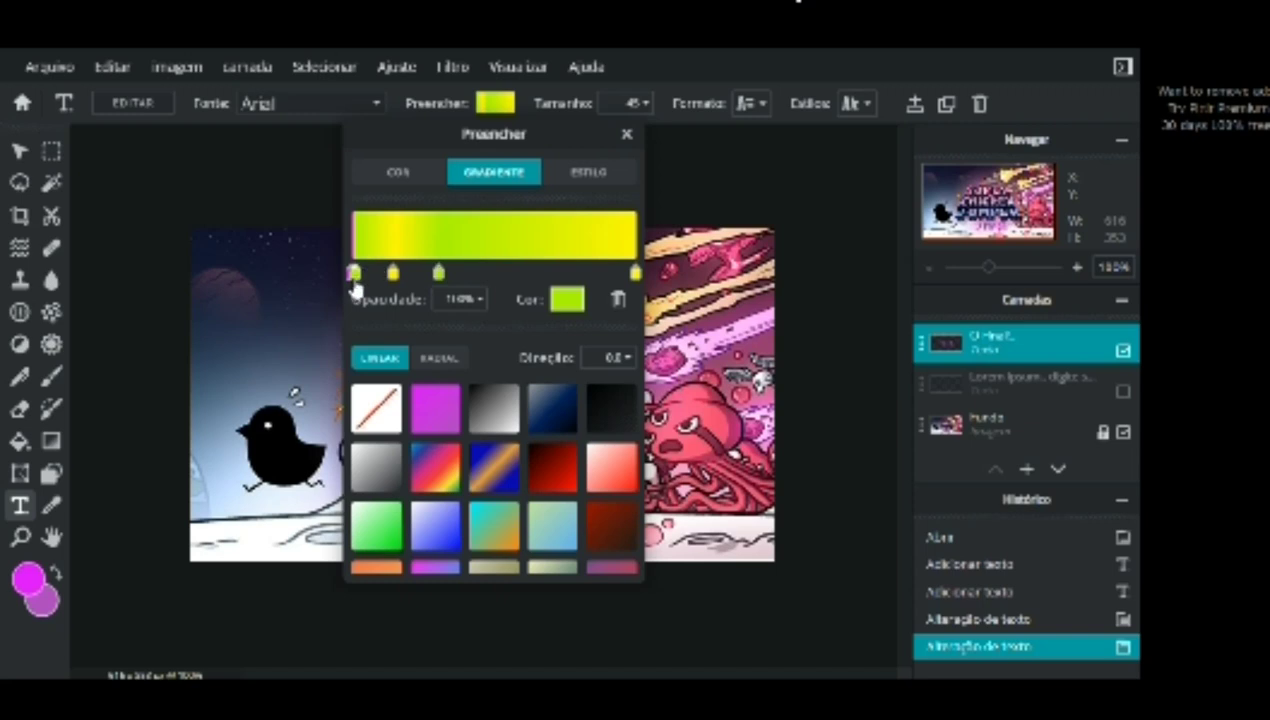
left_click_drag(354, 272, 375, 291)
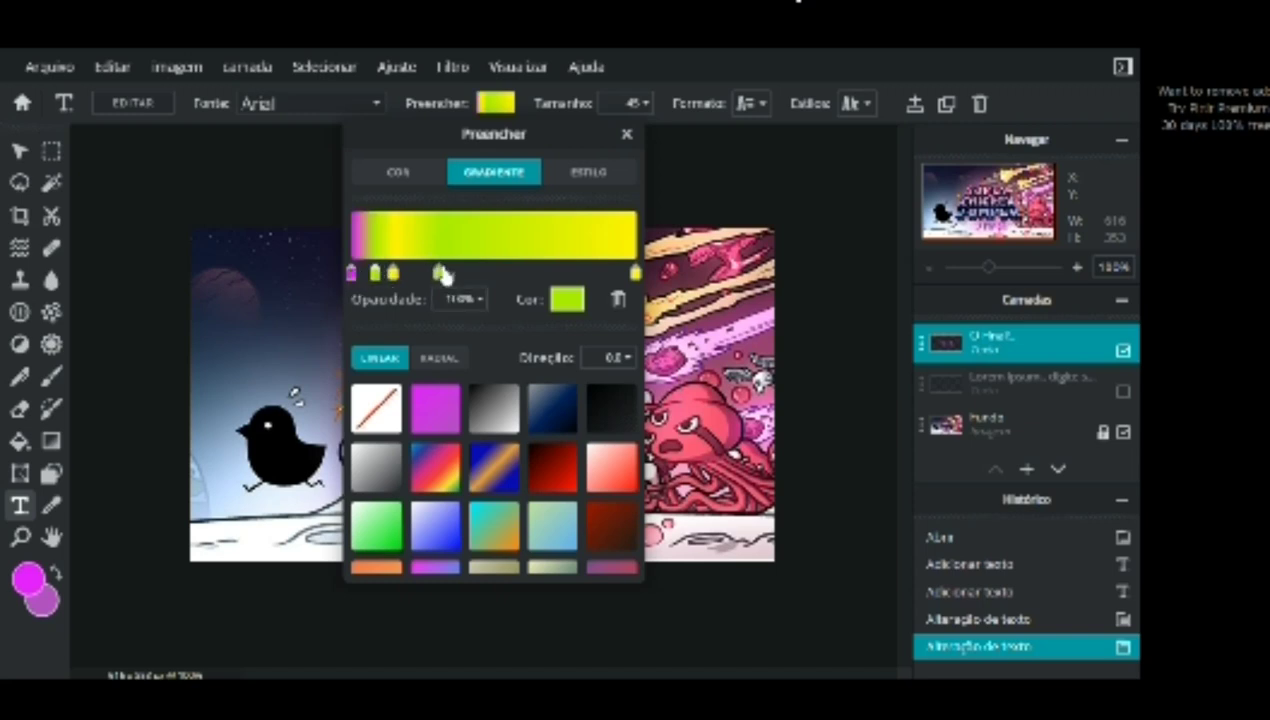
left_click_drag(440, 273, 509, 272)
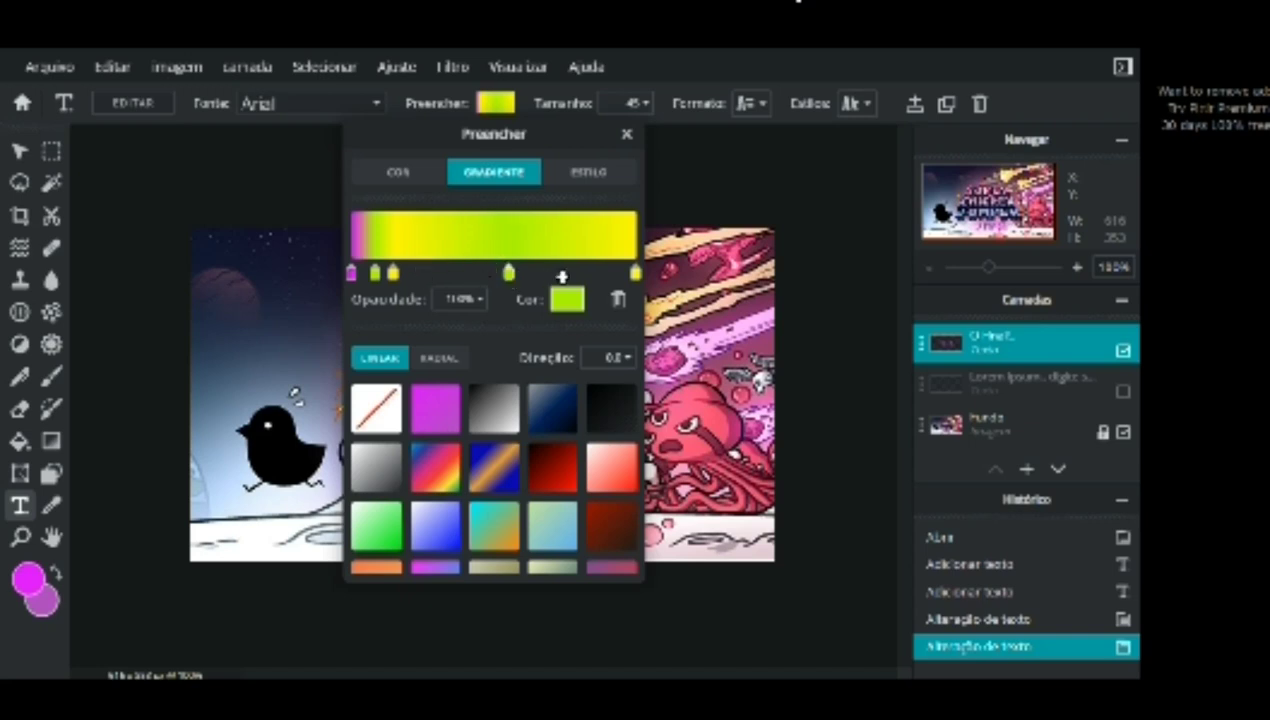
left_click_drag(393, 274, 485, 273)
left_click_drag(376, 274, 441, 273)
left_click_drag(351, 273, 429, 273)
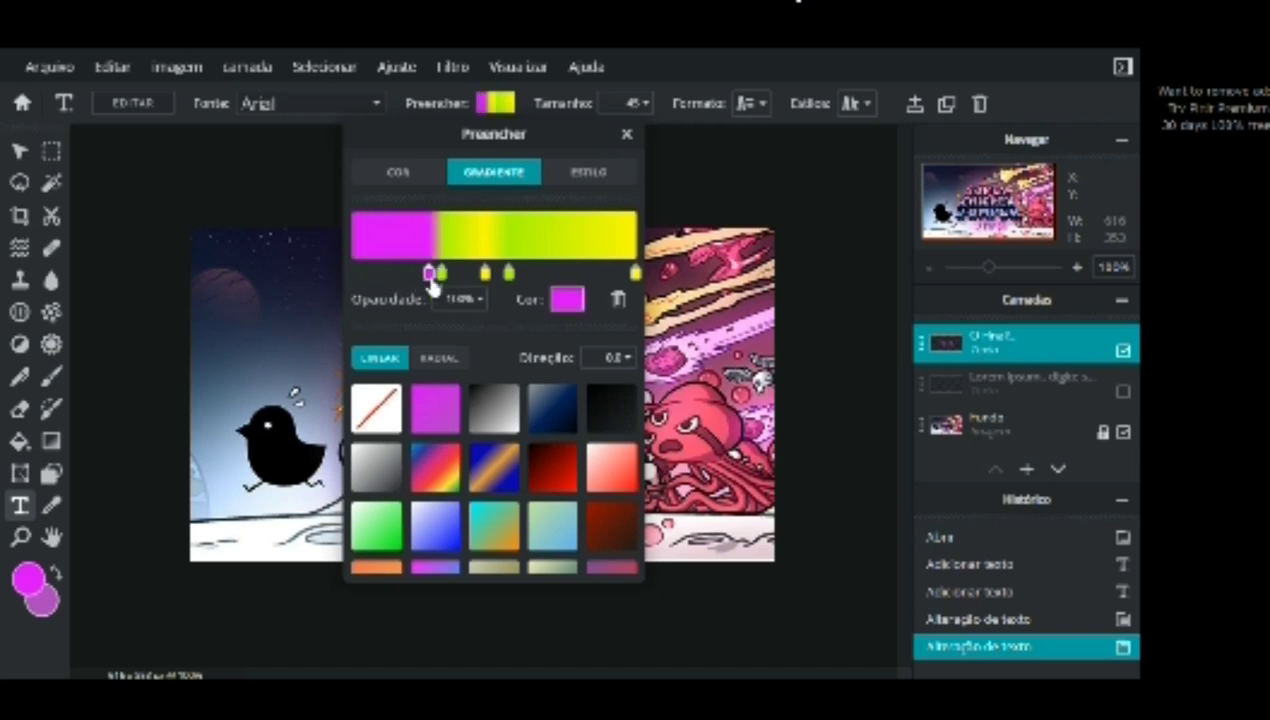
left_click(811, 403)
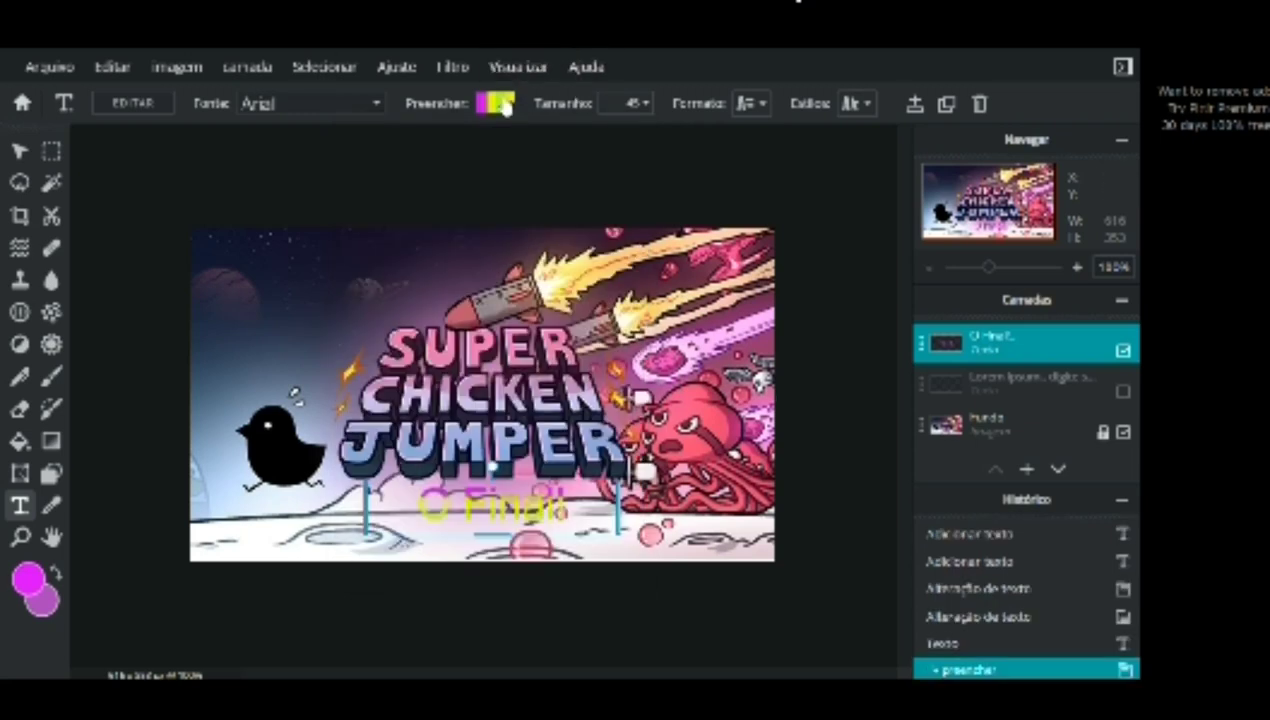
- Change the font of the "O Final!" text to Asap
left_click(336, 102)
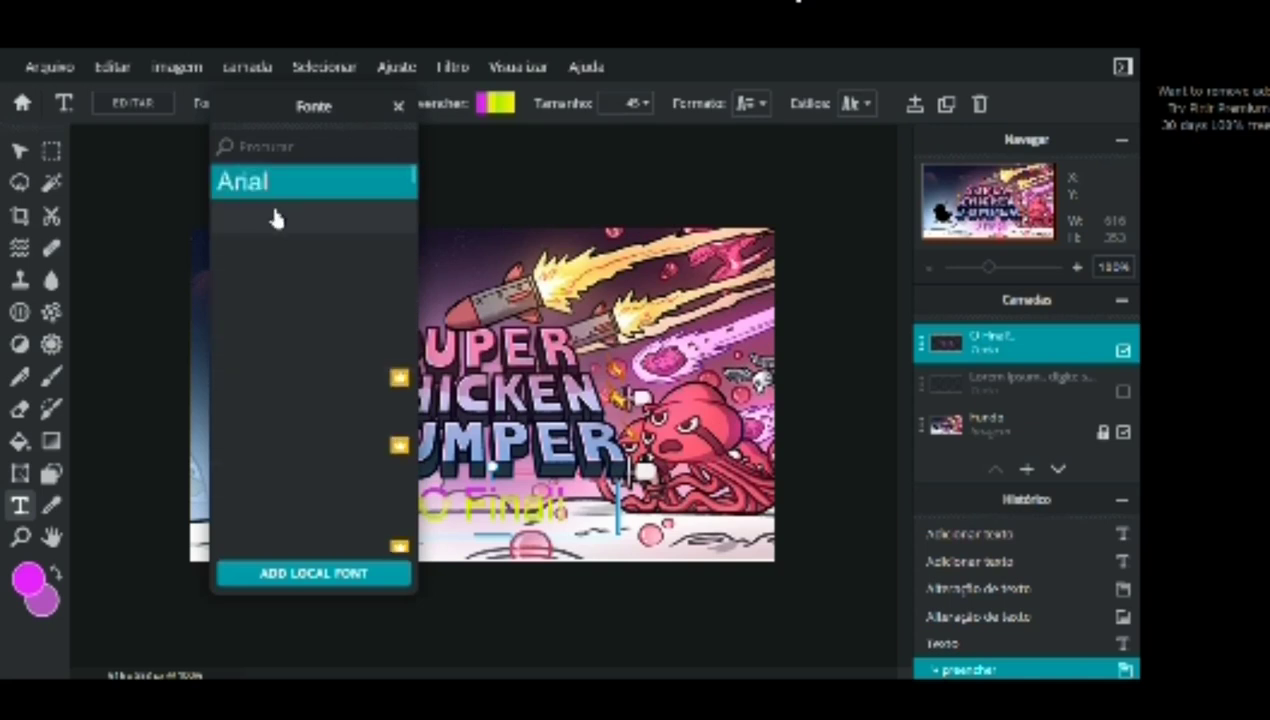
scroll(283, 318, "down", 5)
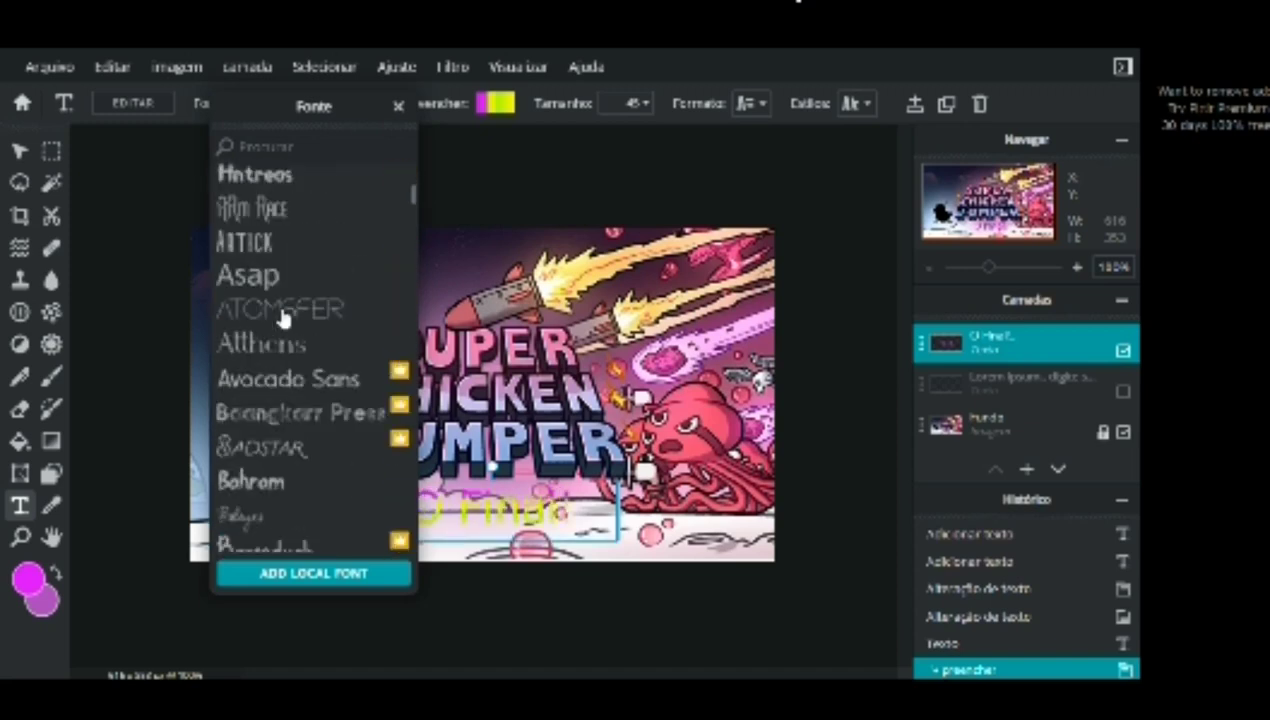
left_click(283, 415)
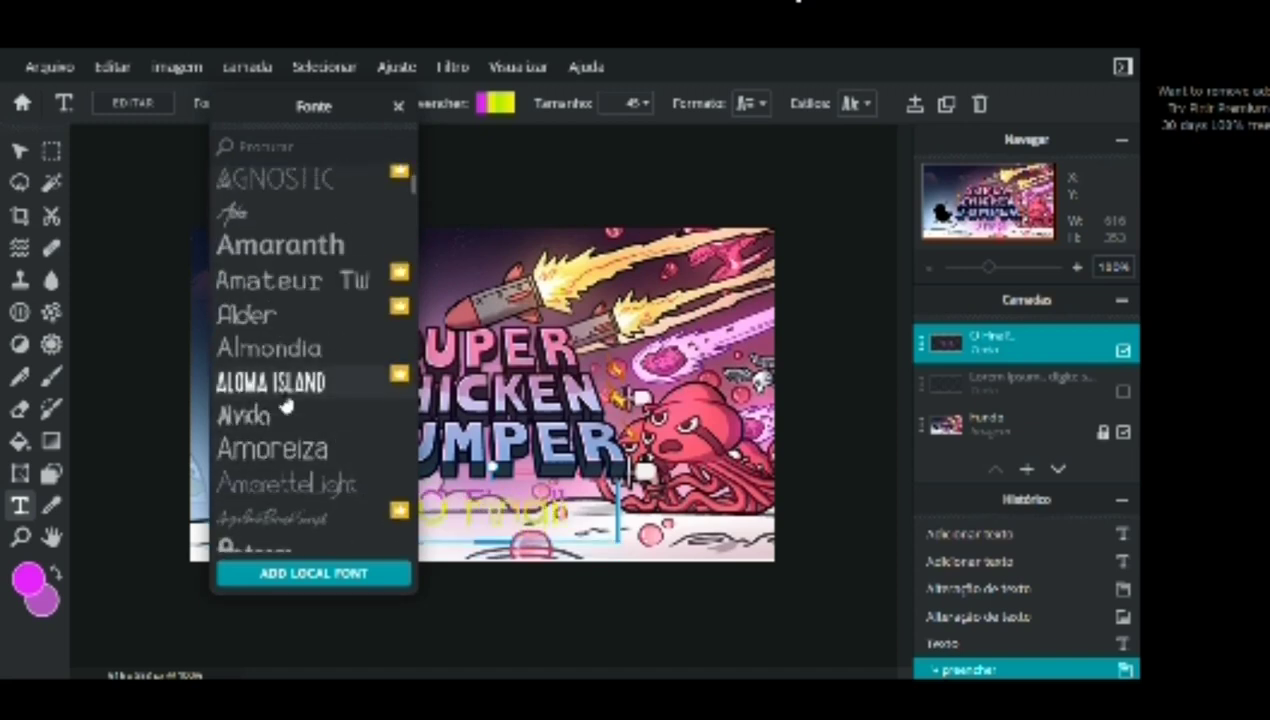
scroll(287, 405, "down", 3)
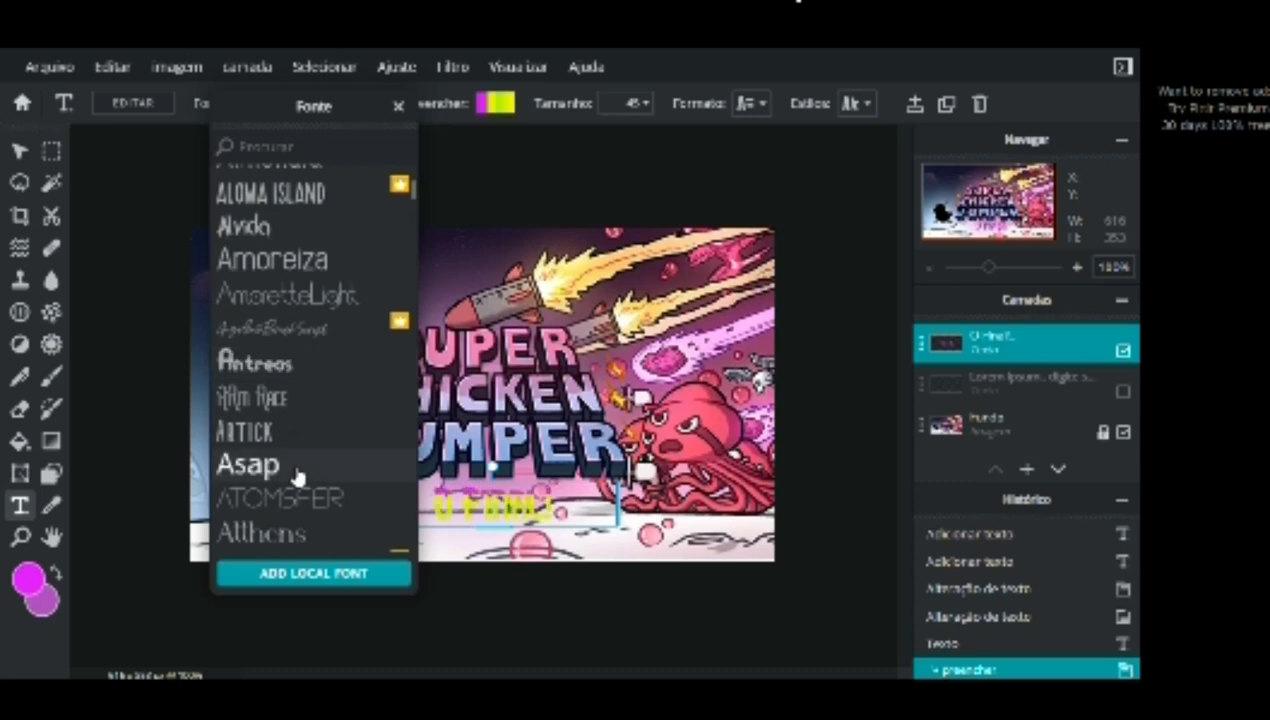
left_click(293, 466)
key("Escape")
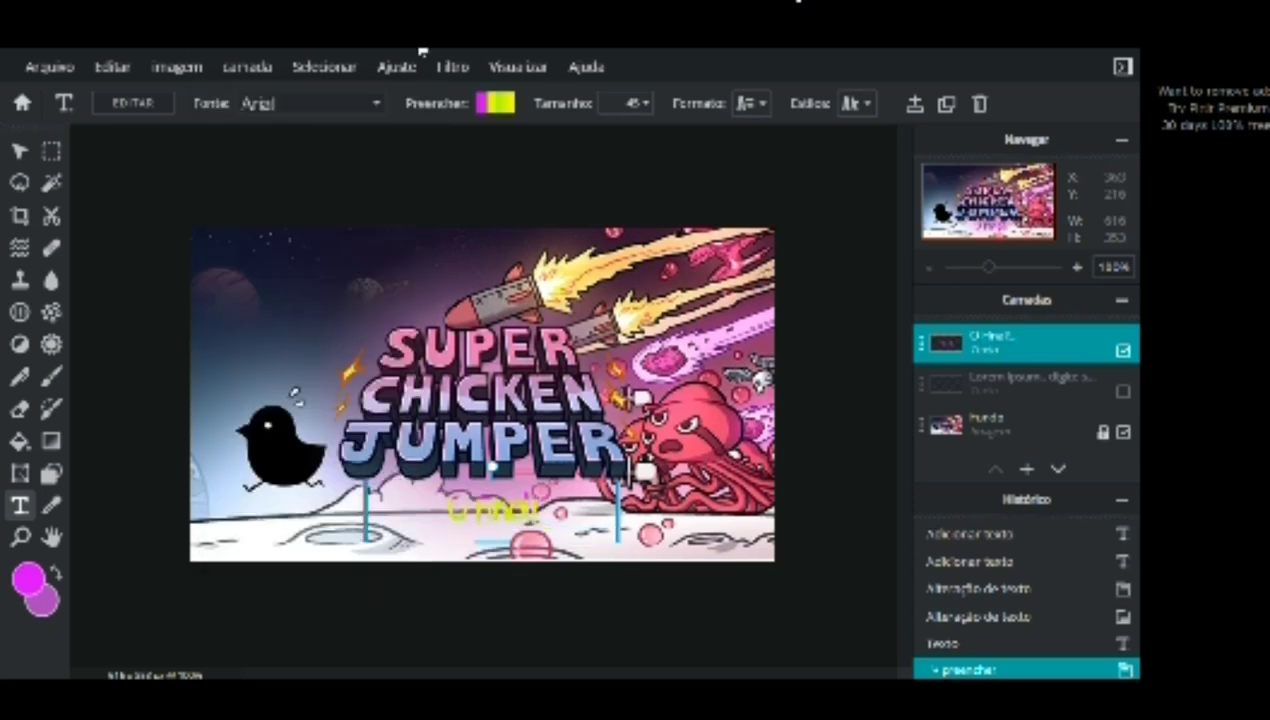
- Enlarge the "O Final!" text to size 255
left_click(640, 105)
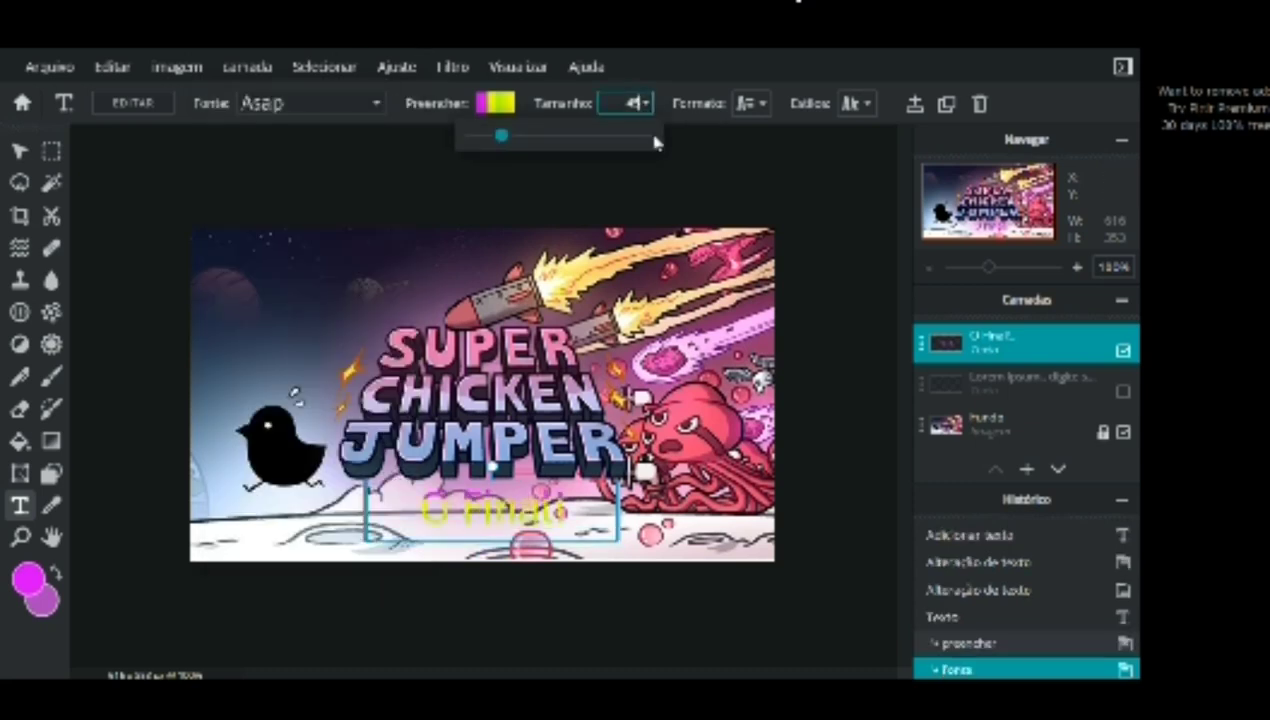
left_click_drag(605, 137, 567, 147)
left_click(537, 476)
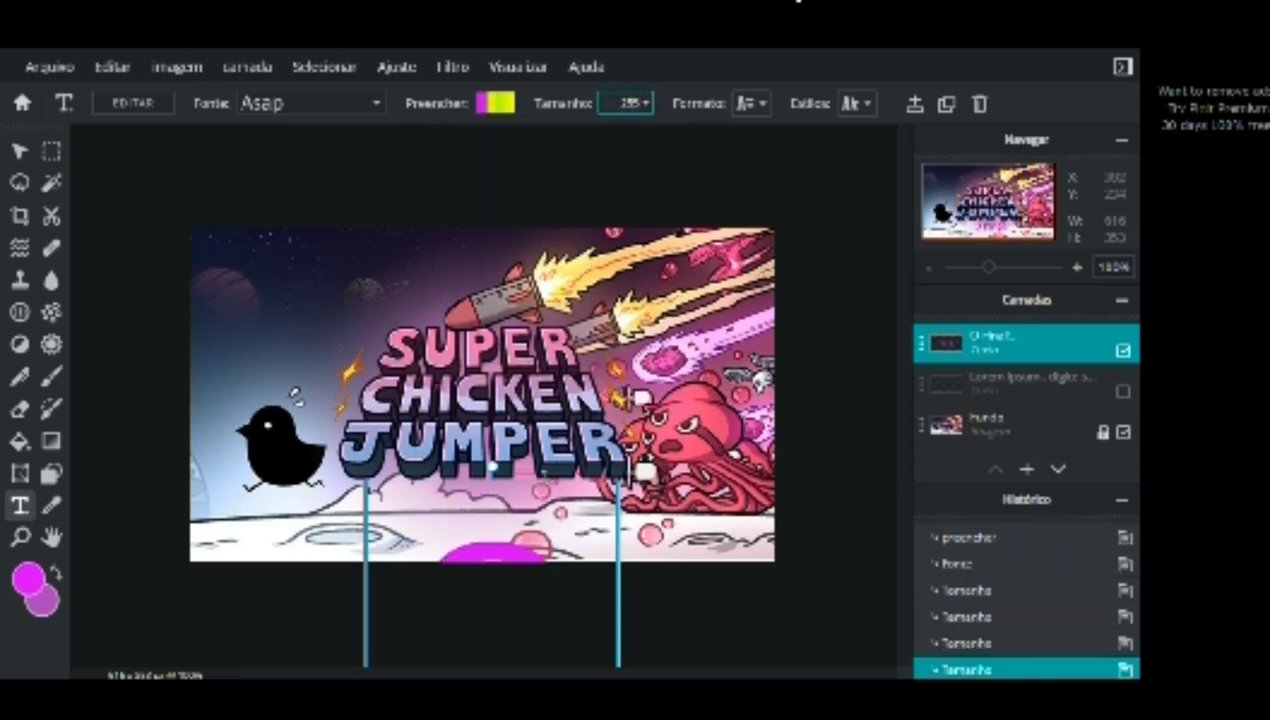
- Move the enlarged text up over the title and roughly double the width of its text box
left_click_drag(560, 482, 567, 283)
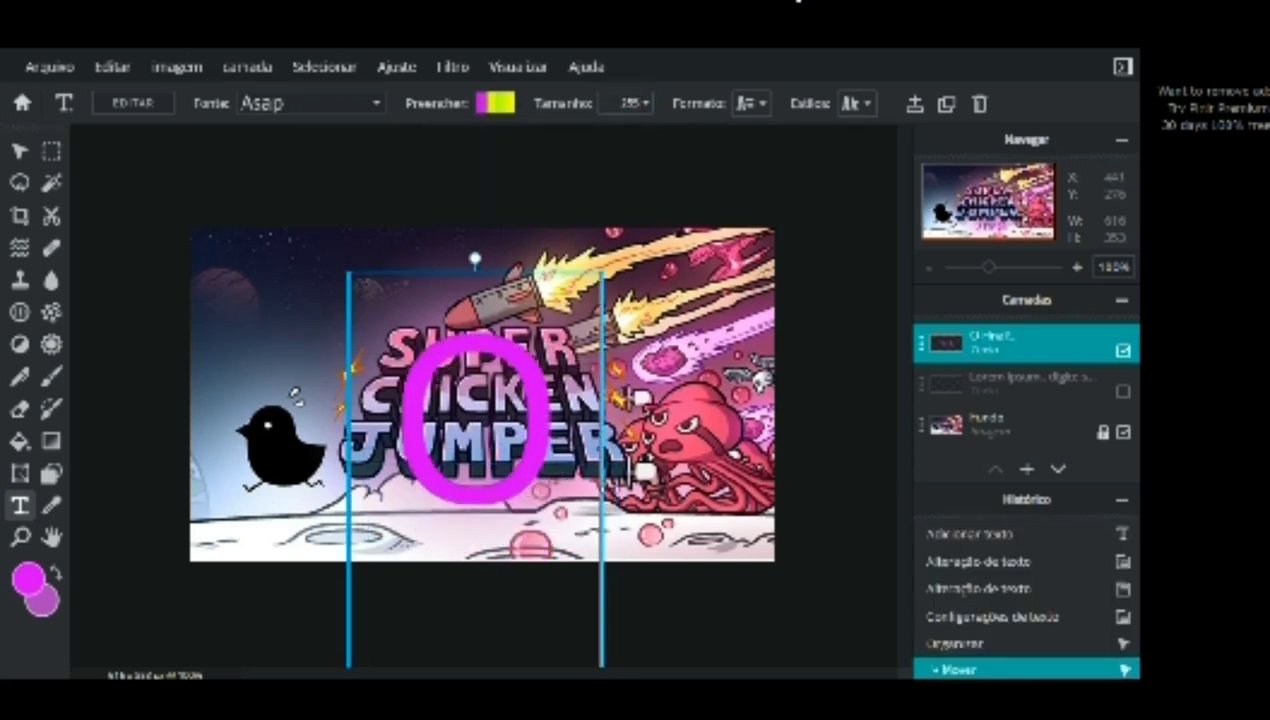
left_click_drag(602, 468, 870, 456)
- Reduce the "O Final!" text to size 86 and move it below the title, over the ground area
left_click(640, 103)
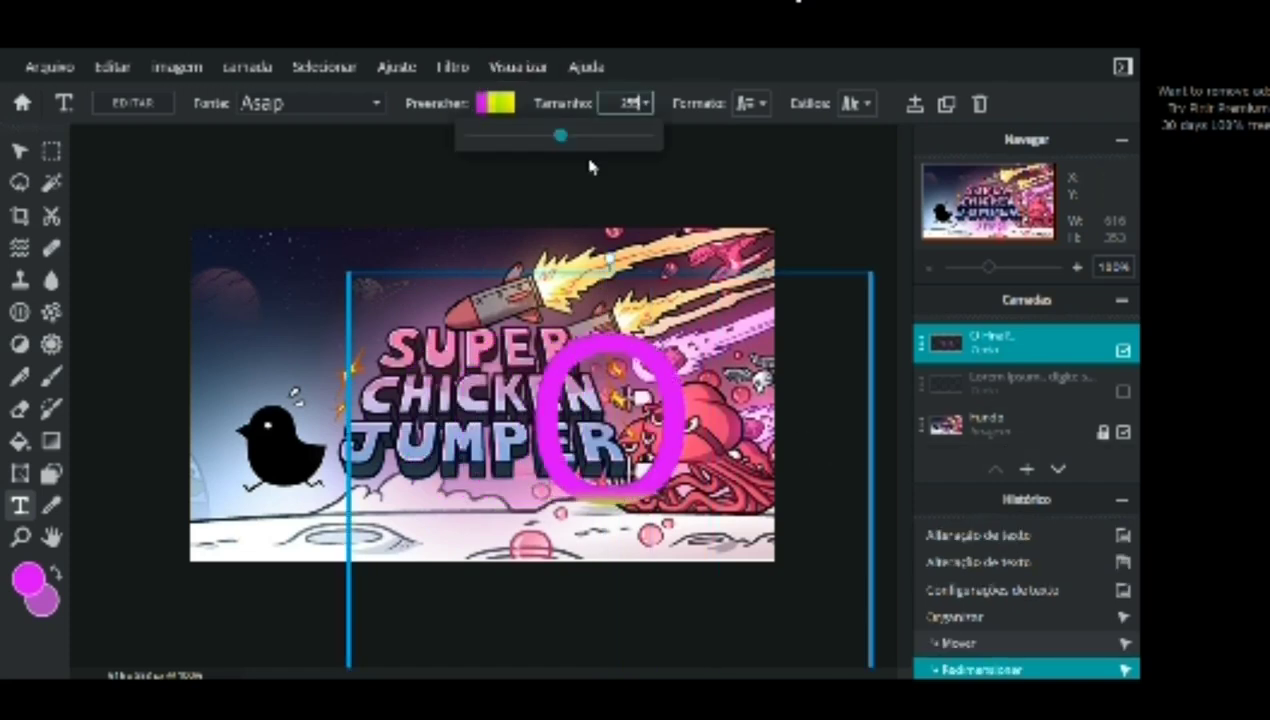
left_click(535, 135)
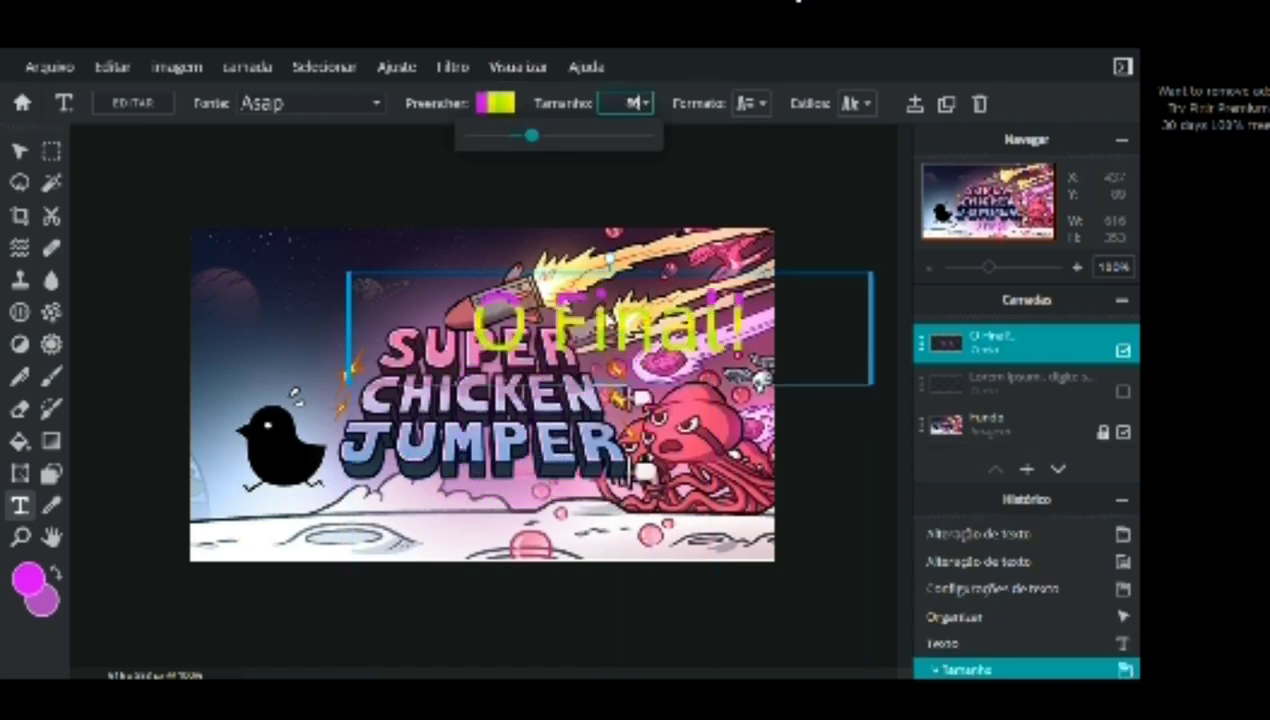
left_click_drag(609, 299, 479, 491)
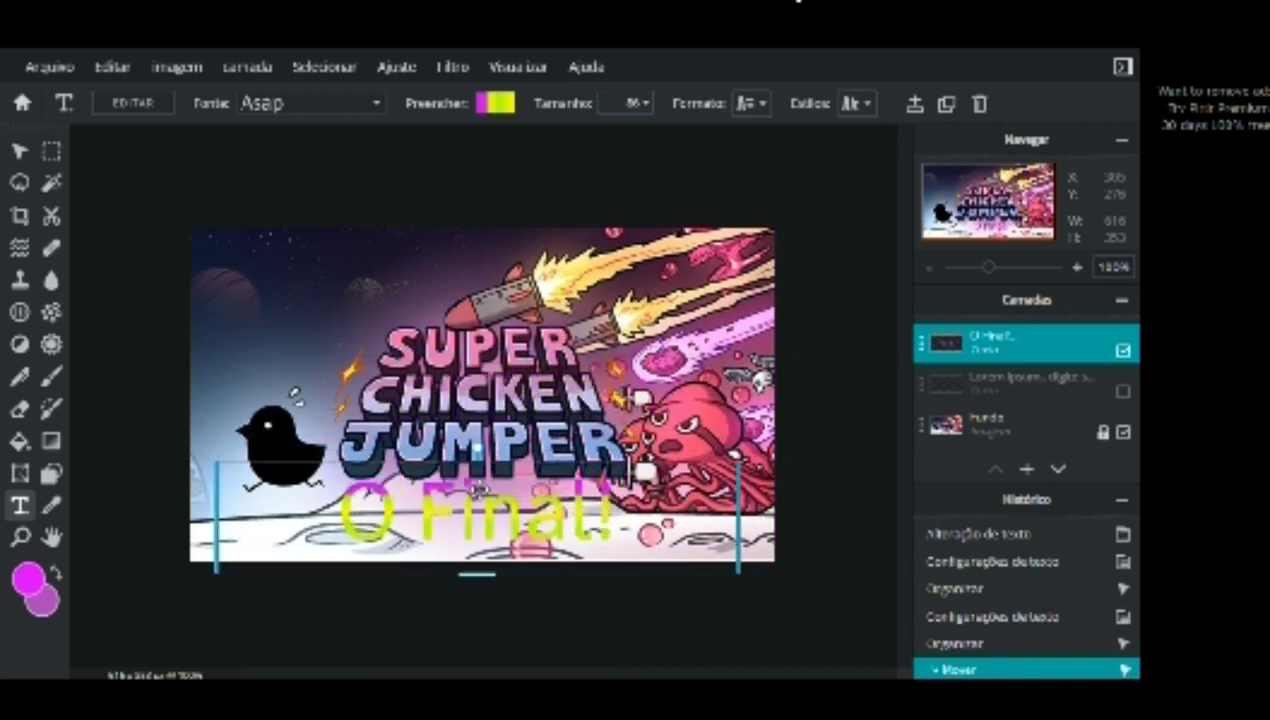
- Add a purple #AA00FF outline to the "O Final!" text and set the outline size to 64
left_click(853, 105)
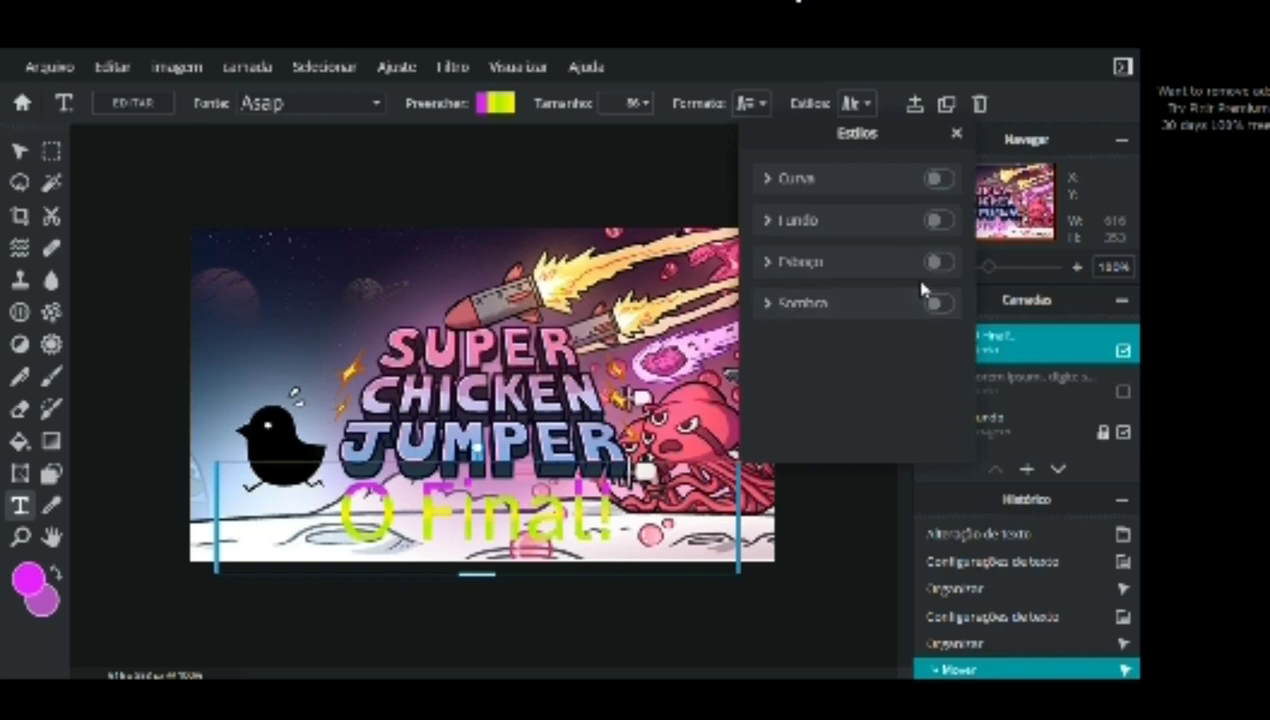
left_click(936, 262)
left_click(944, 308)
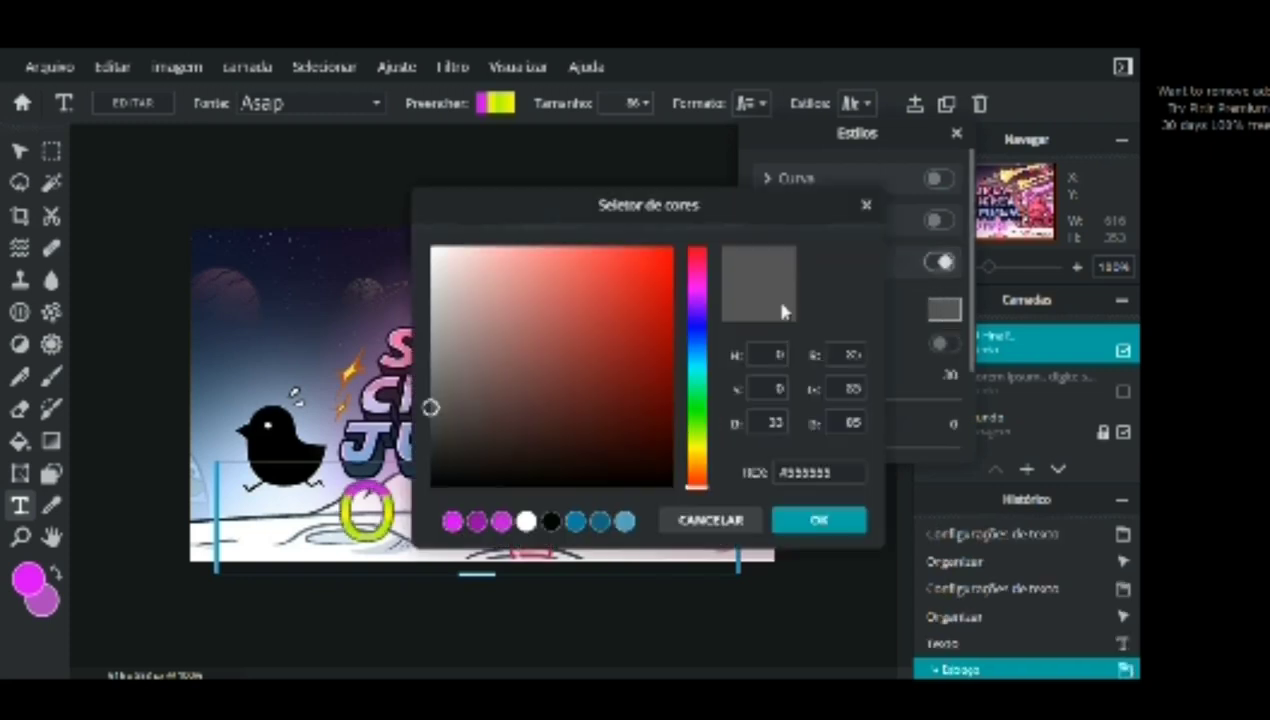
mouse_move(584, 393)
left_mouse_down()
mouse_move(714, 300)
mouse_move(723, 311)
mouse_move(697, 338)
mouse_move(697, 285)
mouse_move(698, 298)
left_mouse_up()
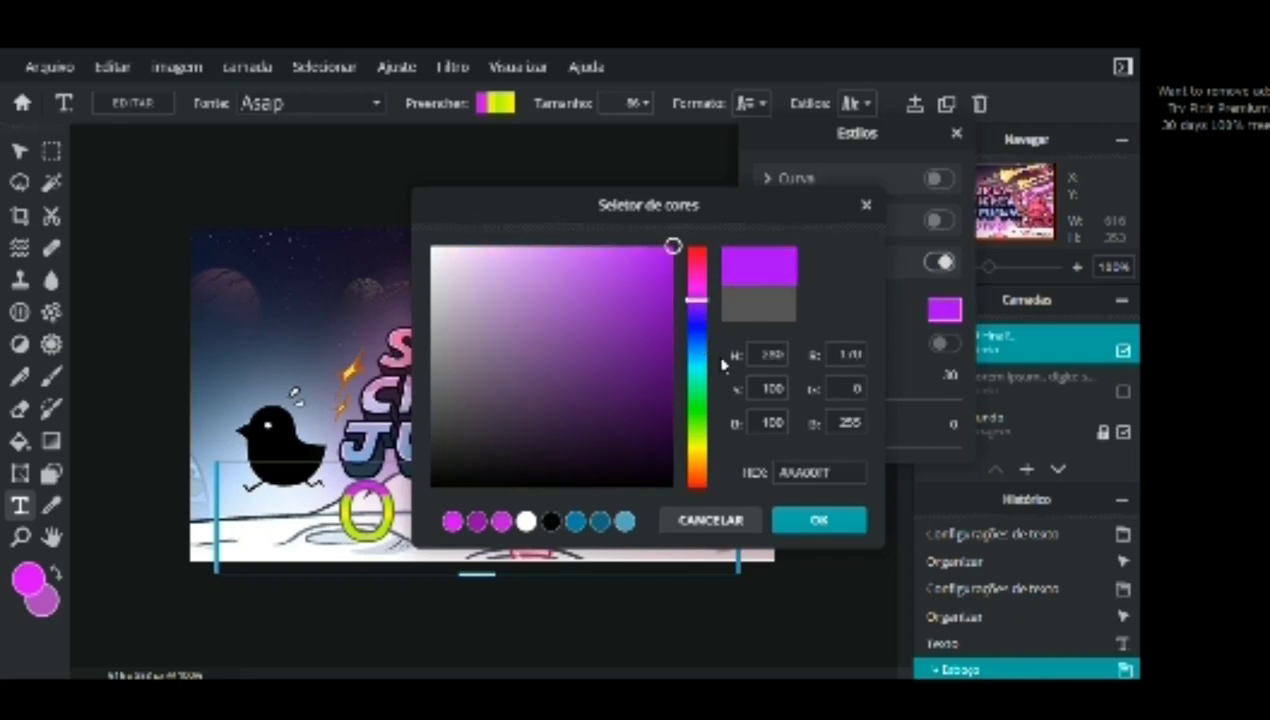
left_click(814, 520)
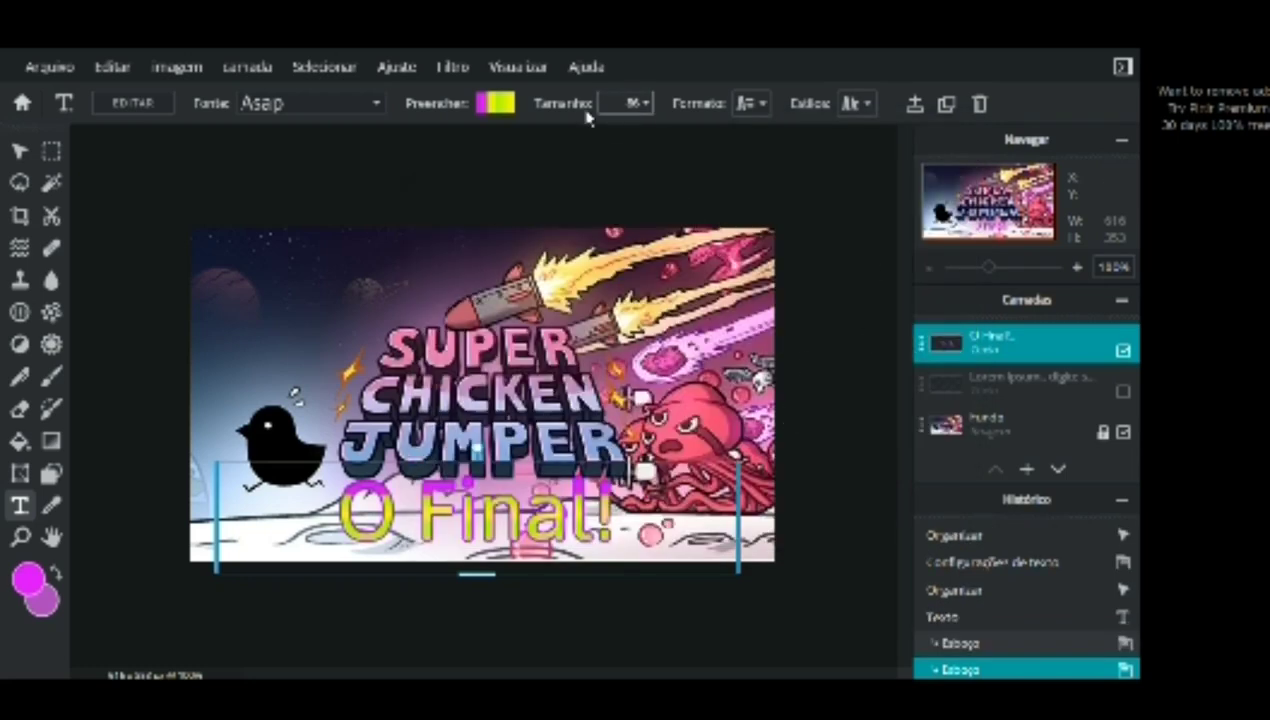
left_click(858, 103)
left_click(884, 401)
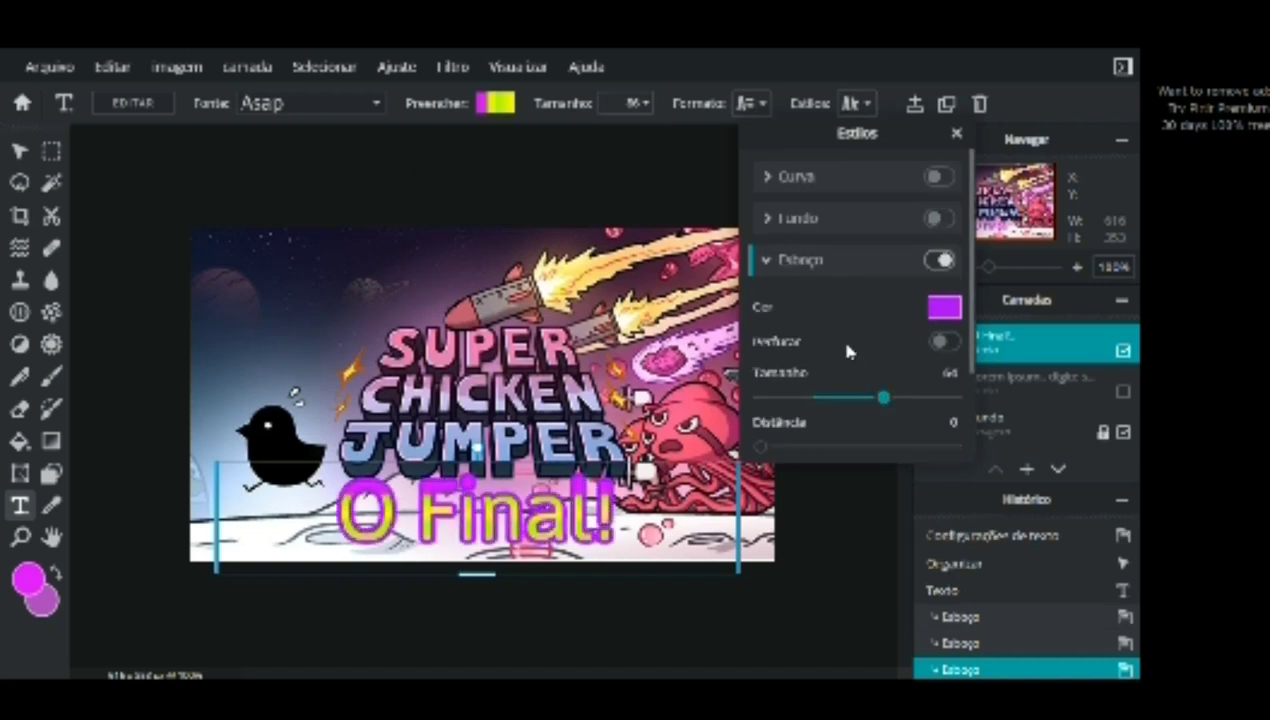
- Enable a shadow on the "O Final!" text and colour it magenta-purple #AE00C5
scroll(837, 335, "down", 1)
left_click(861, 434)
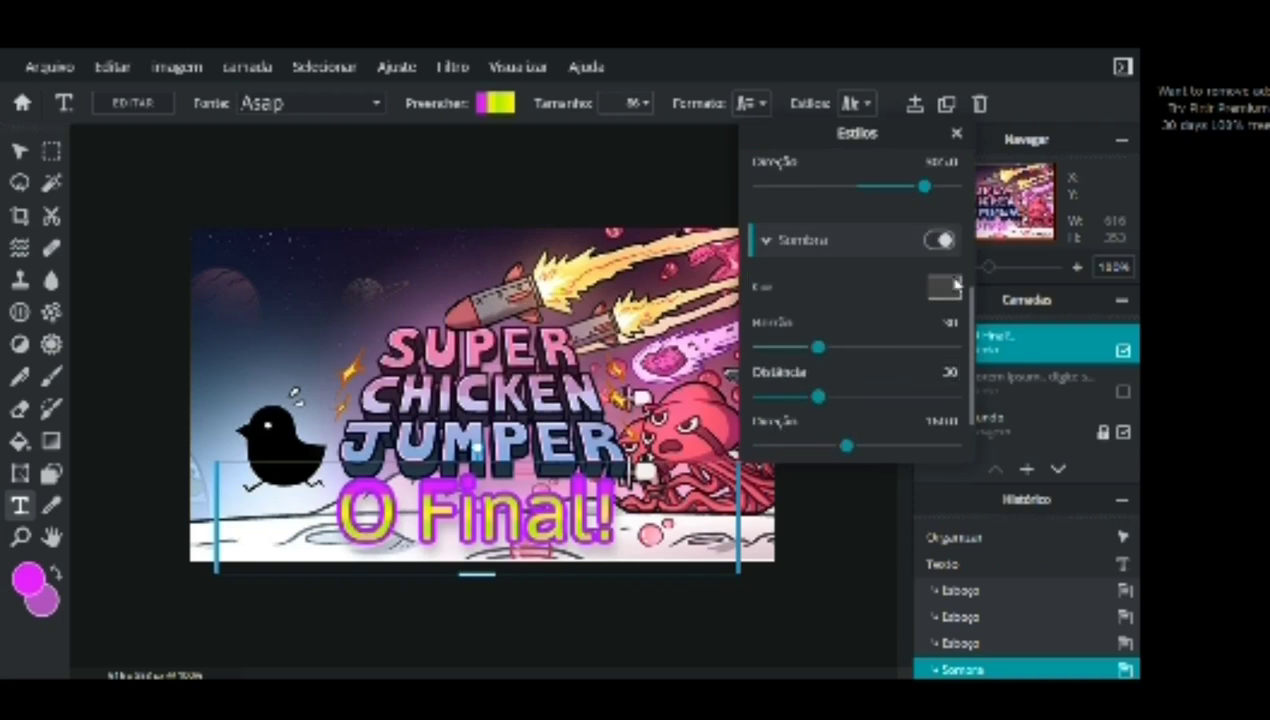
left_click(945, 288)
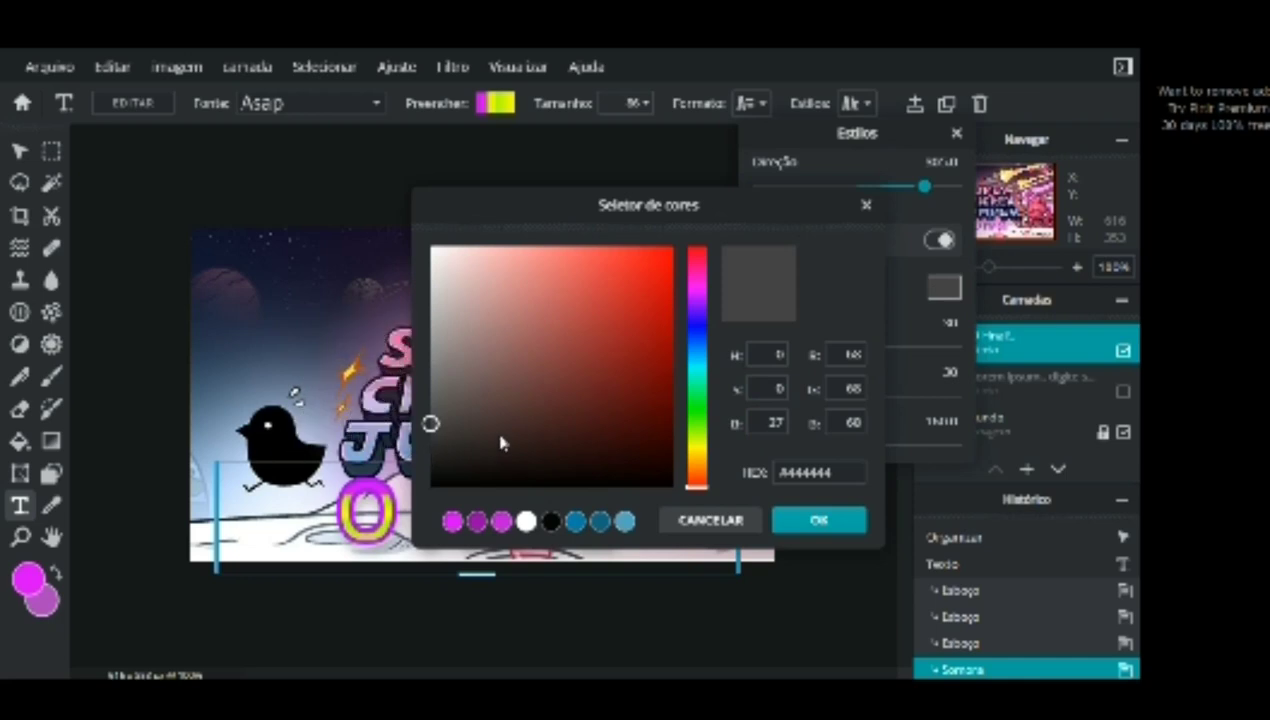
left_click_drag(687, 420, 696, 292)
left_click_drag(629, 331, 673, 300)
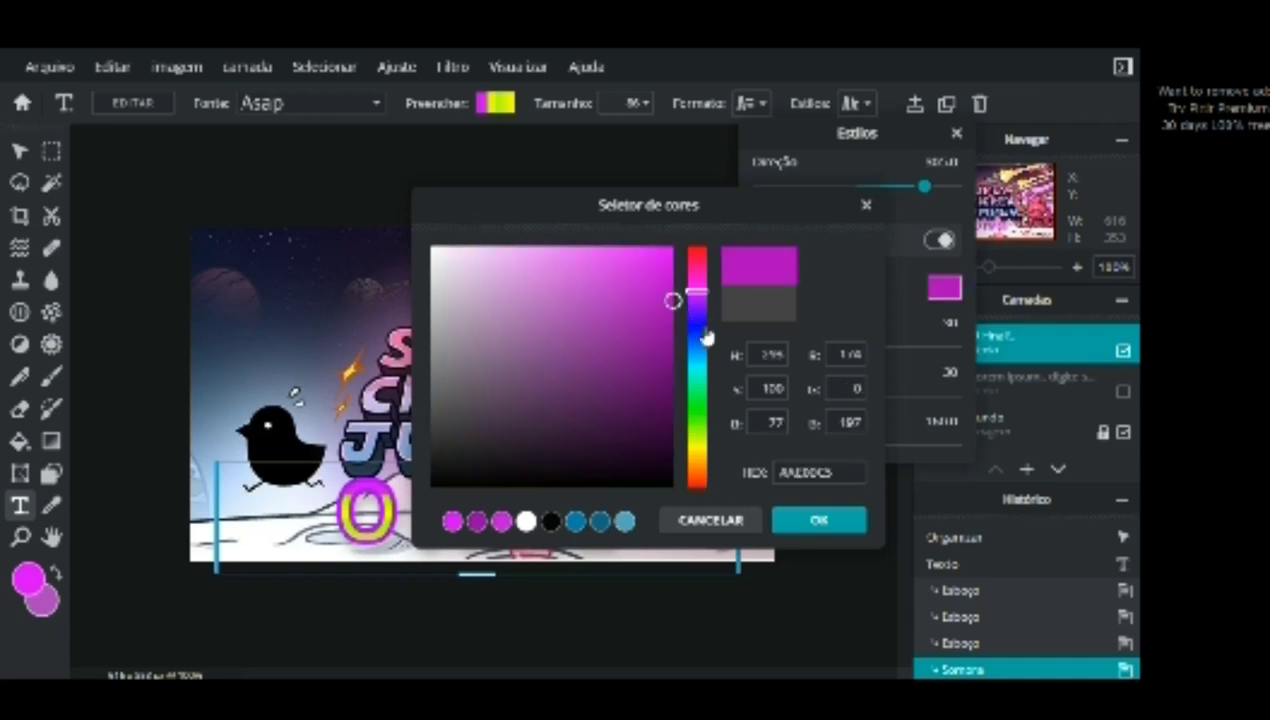
left_click(818, 521)
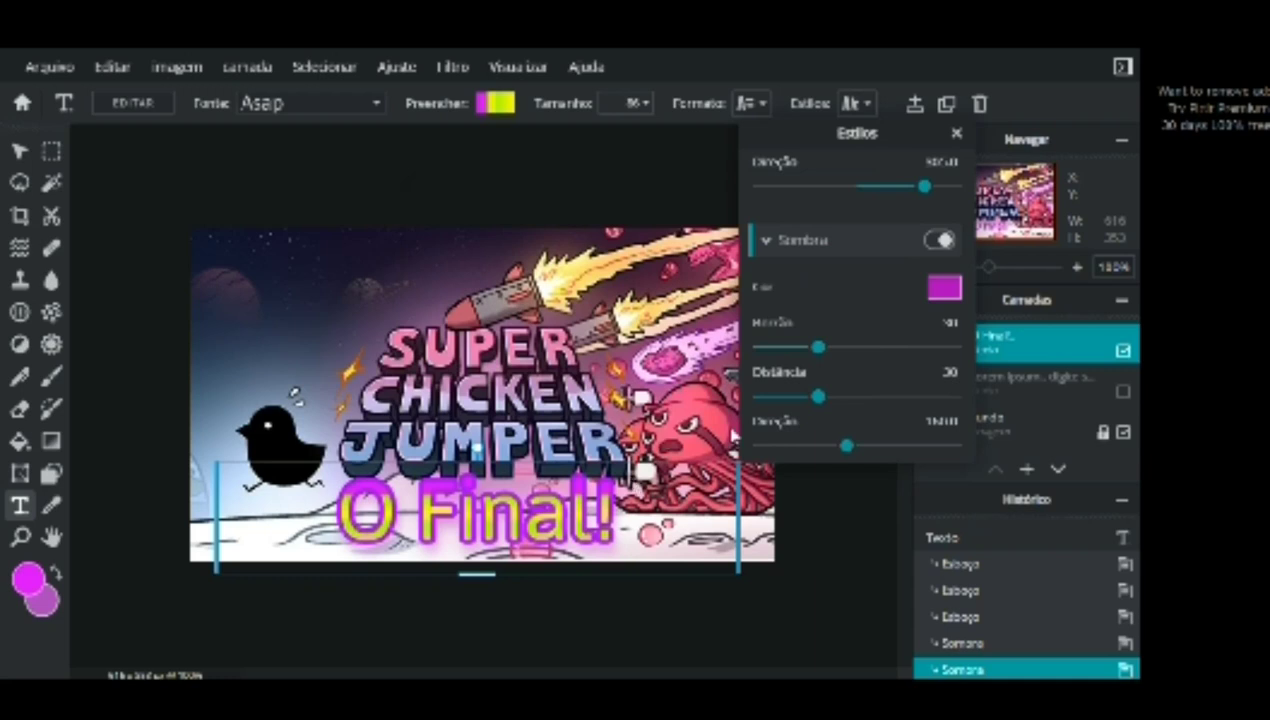
- Set the text shadow's blur to 100, opacity to 94, direction to about 278 and distance to 67
left_click_drag(818, 346, 955, 346)
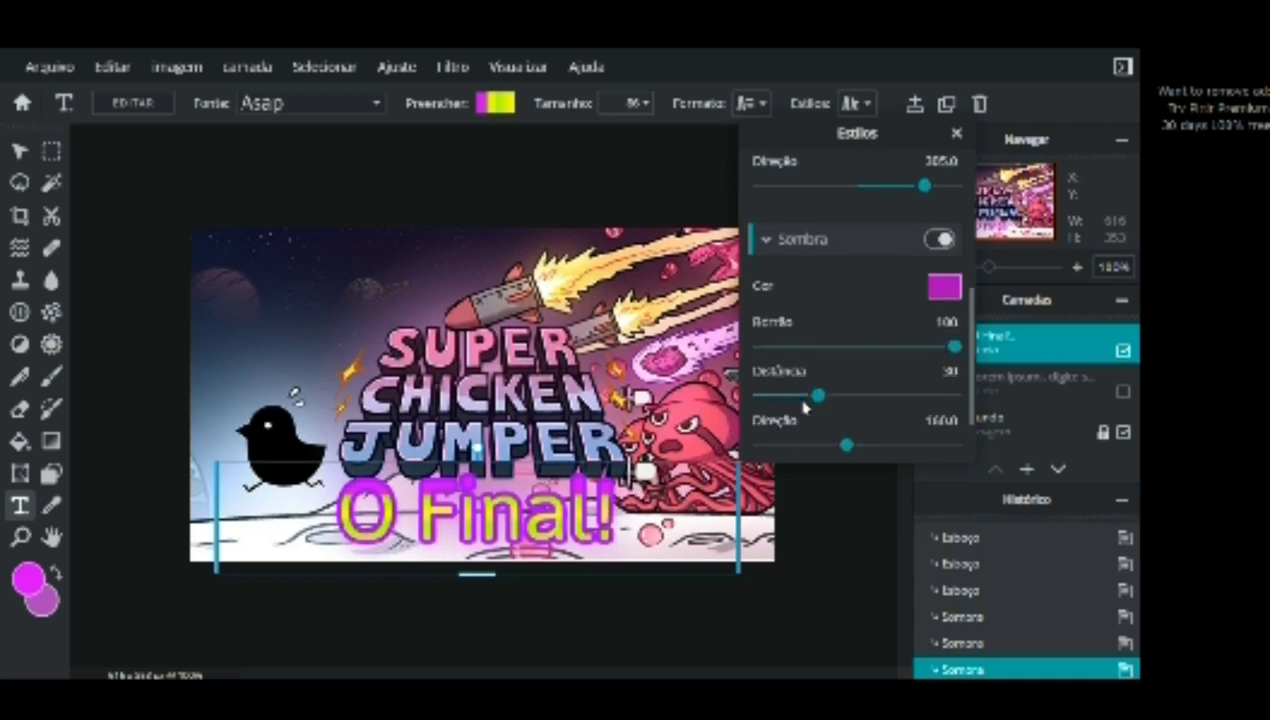
scroll(803, 405, "down", 2)
left_click_drag(817, 417, 943, 420)
left_click_drag(850, 368, 908, 366)
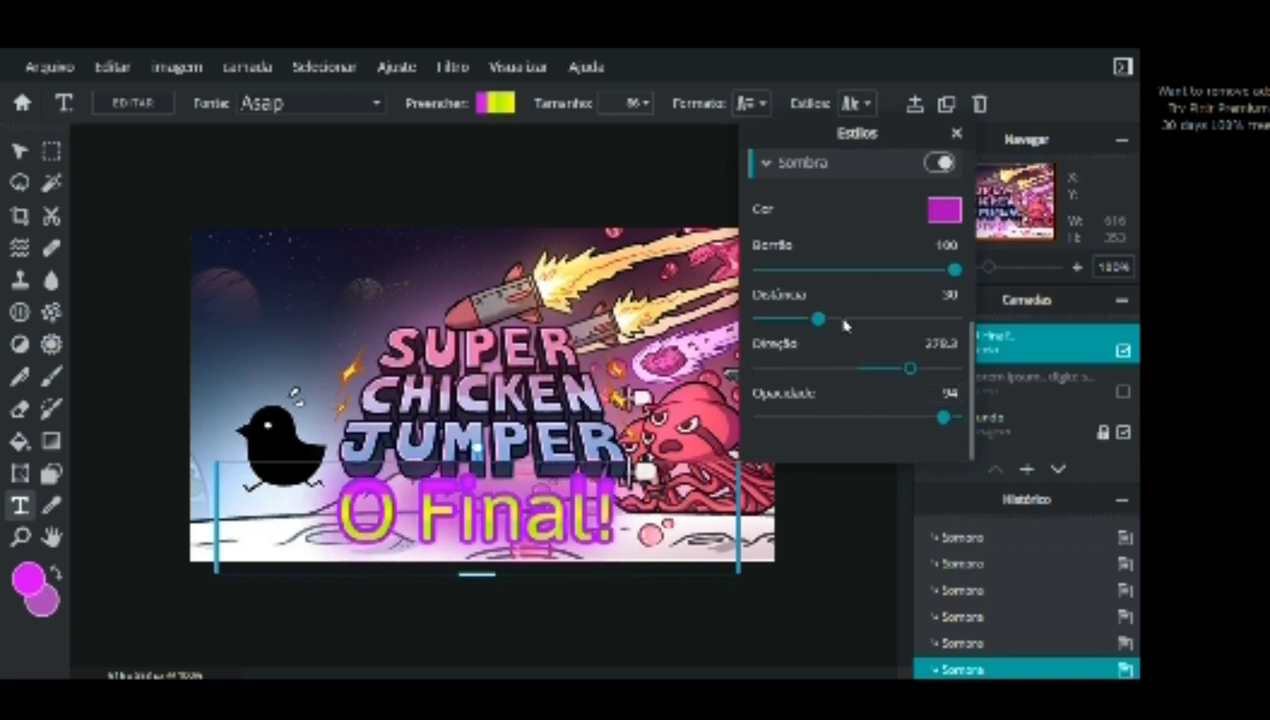
left_click_drag(818, 319, 886, 320)
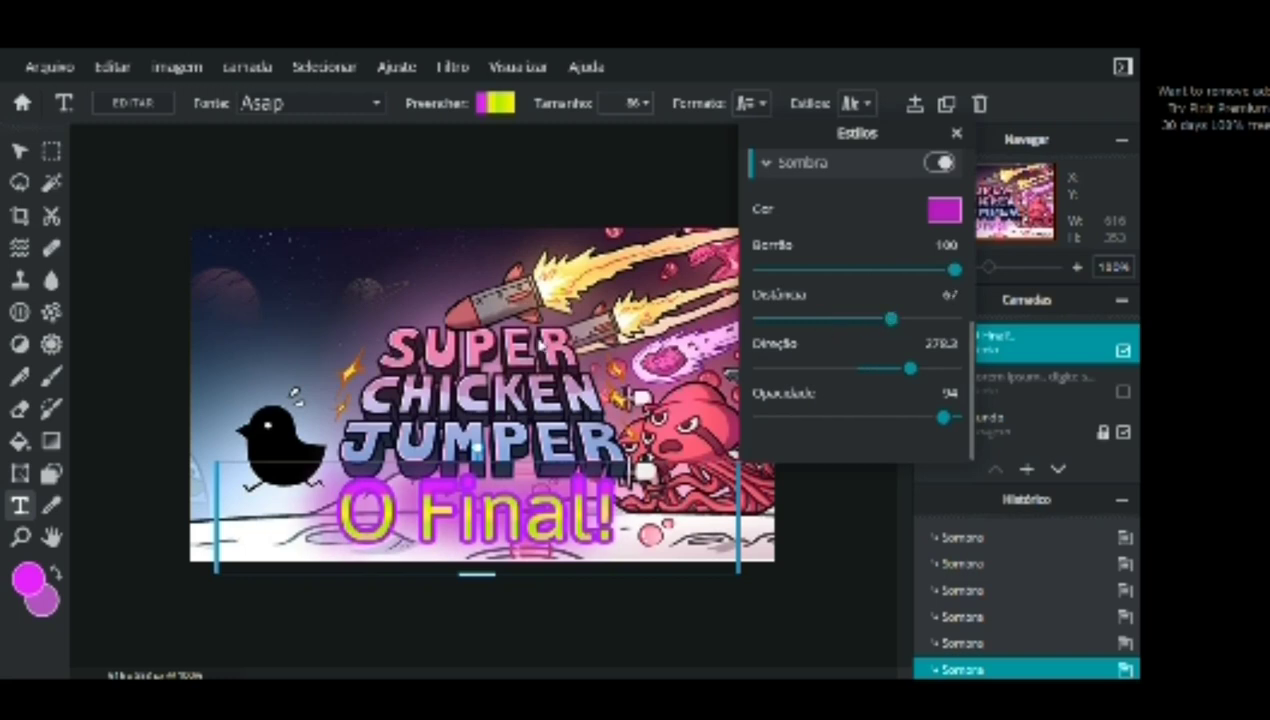
left_click(307, 363)
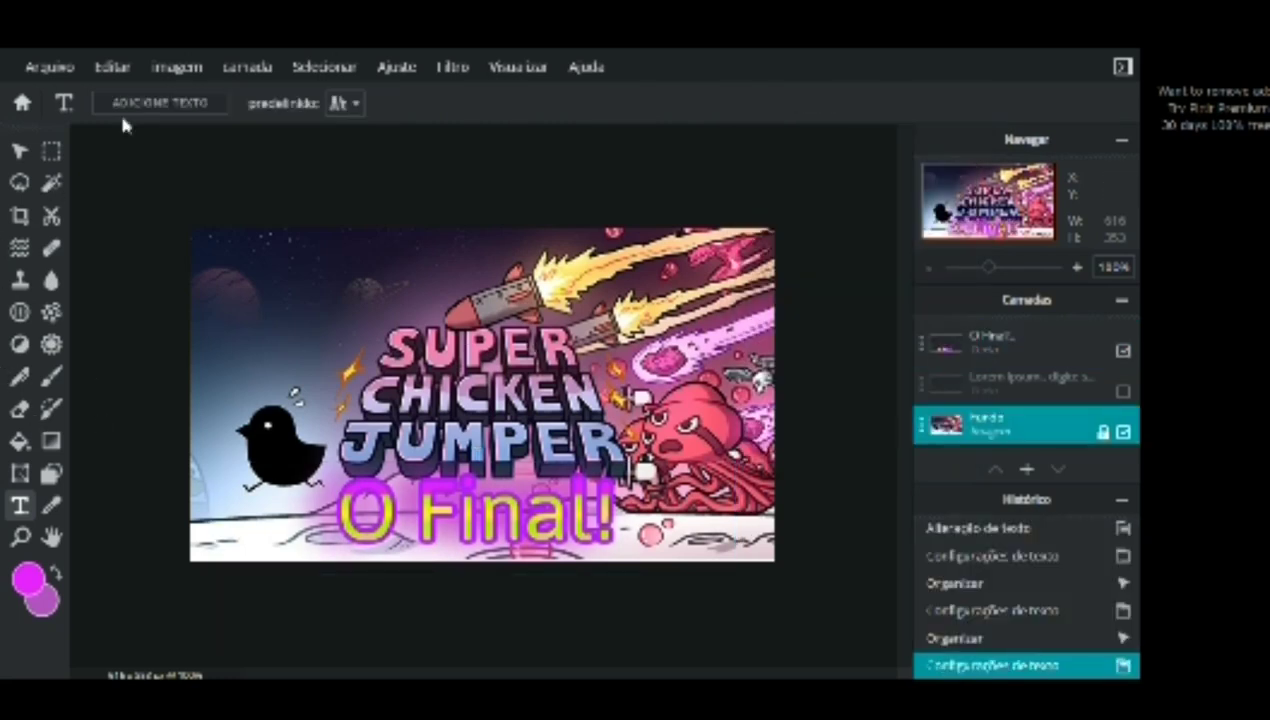
- Open the PNG with the purple lightning border from the thumbnail resources subfolder of Imagens
left_click(49, 67)
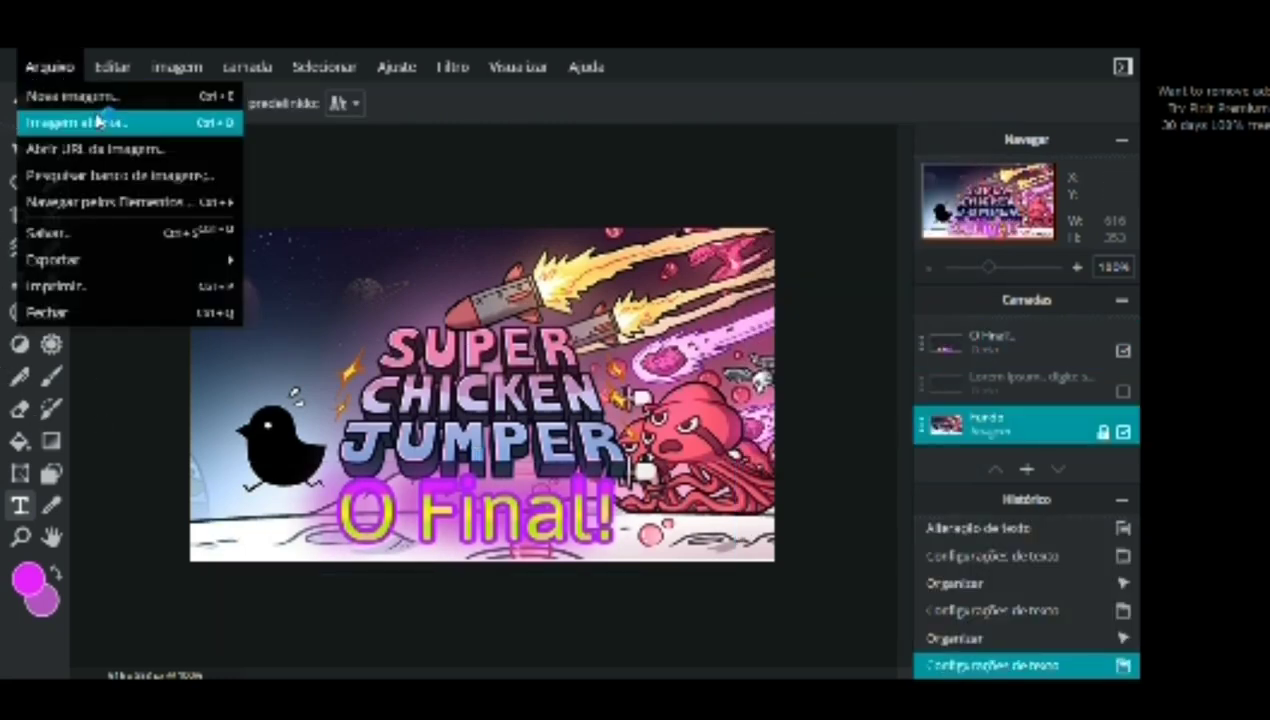
left_click(98, 121)
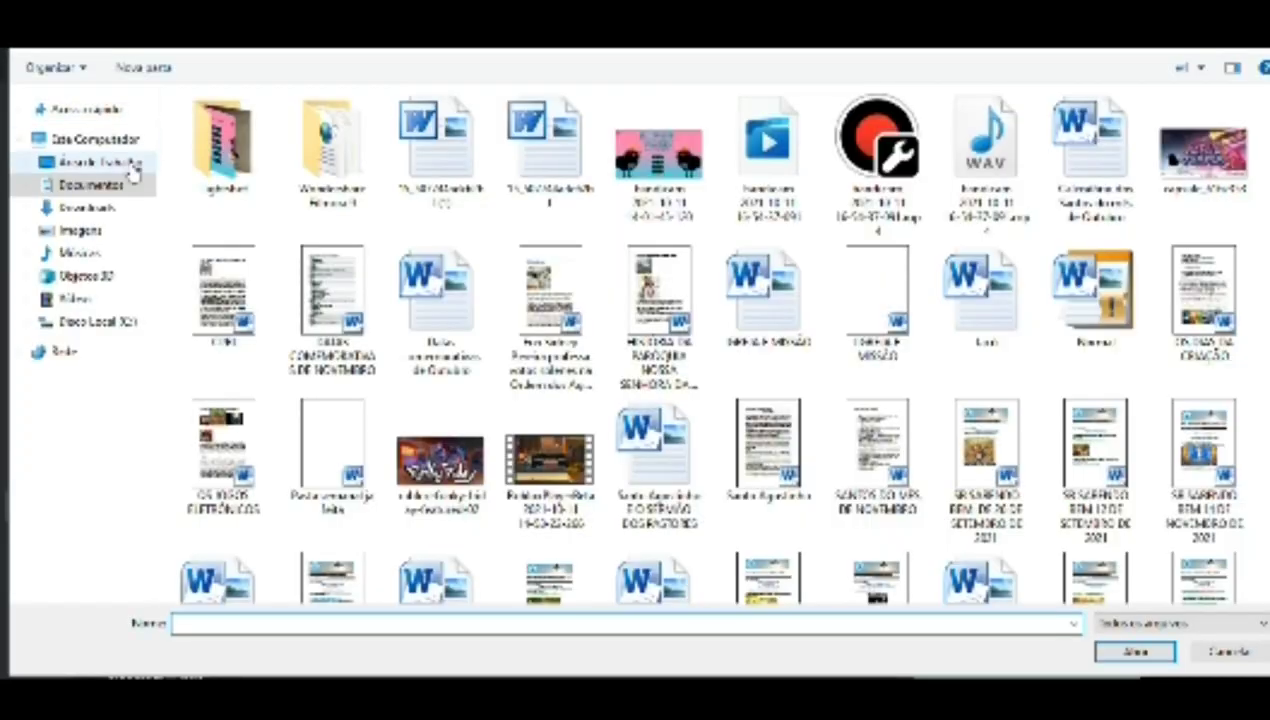
left_click(86, 232)
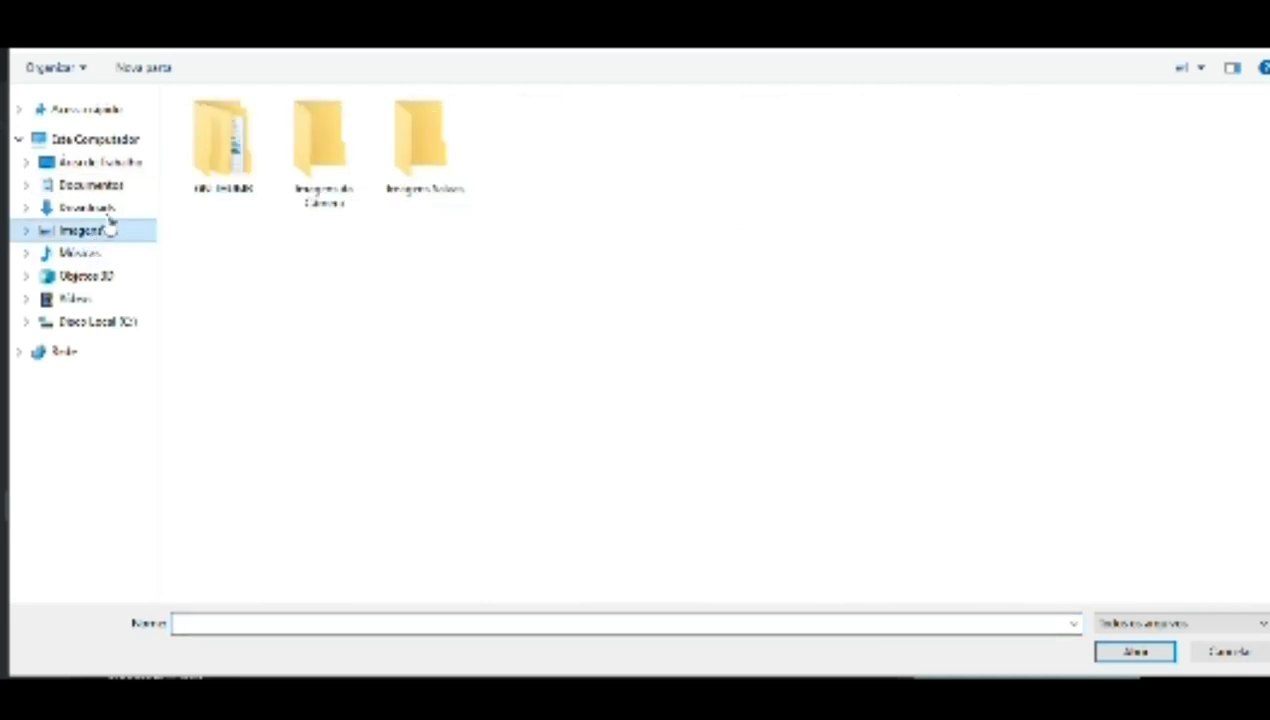
double_click(190, 192)
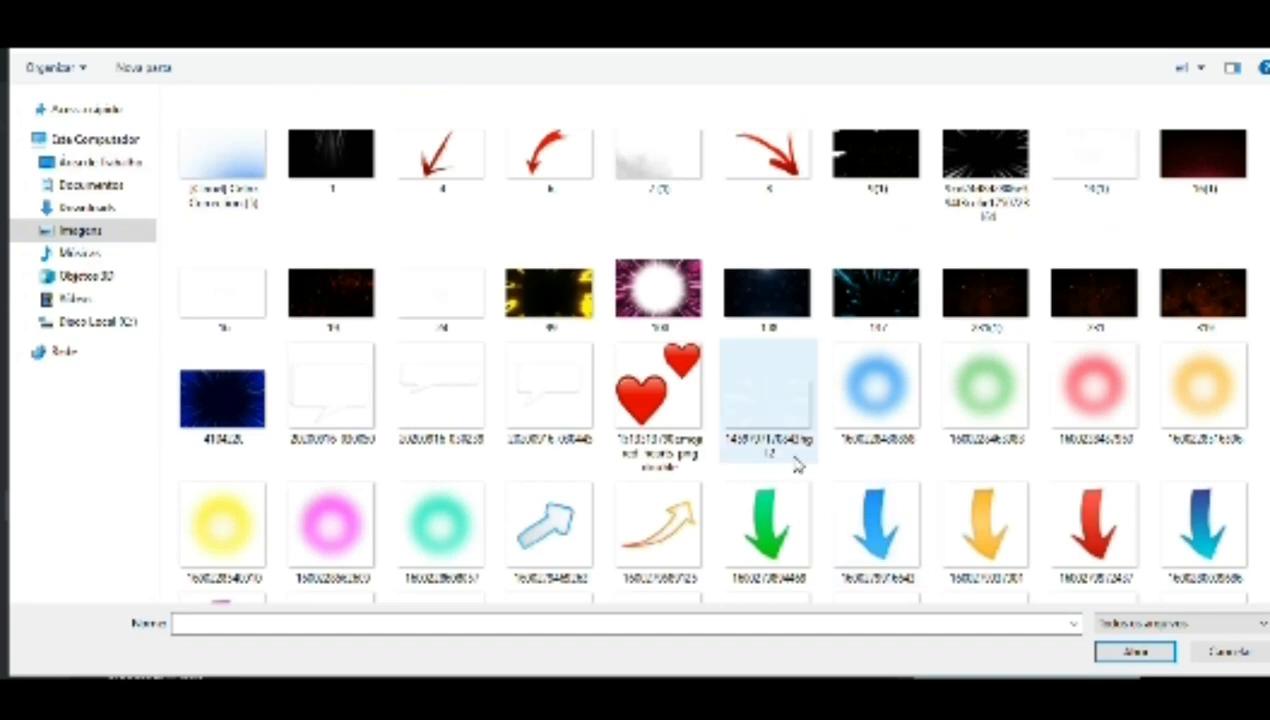
scroll(960, 376, "down", 3)
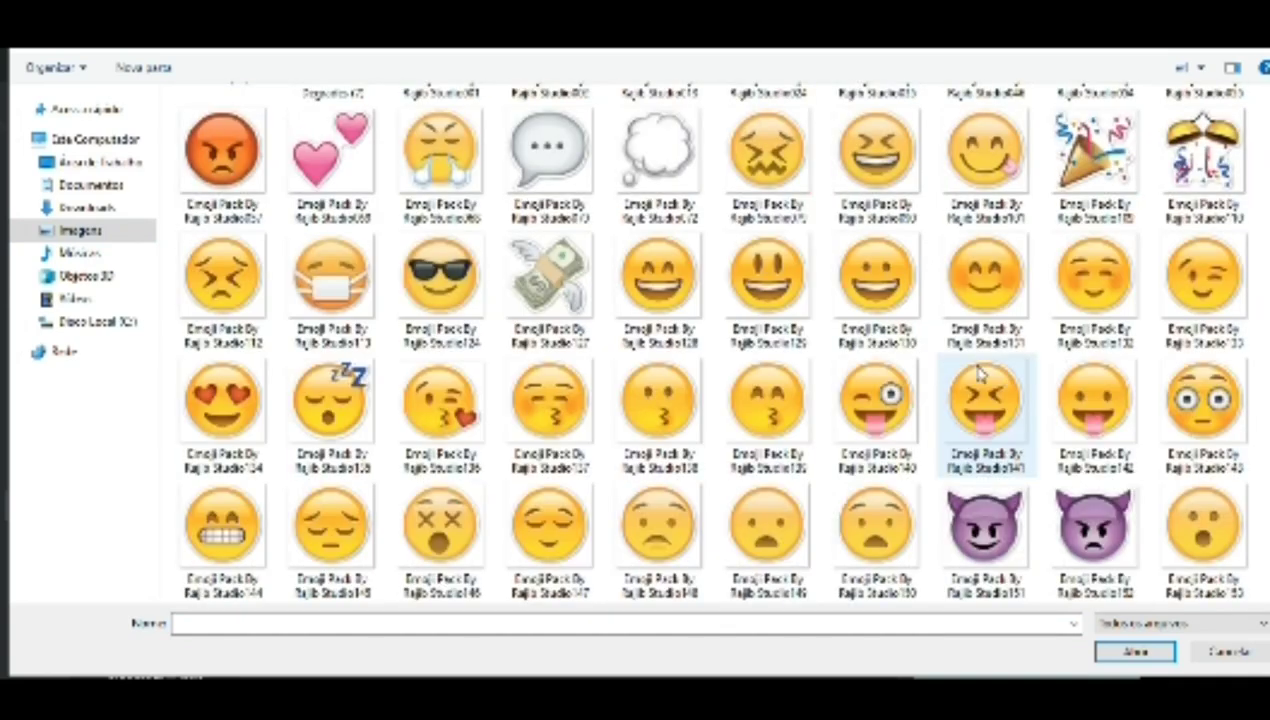
scroll(980, 373, "down", 6)
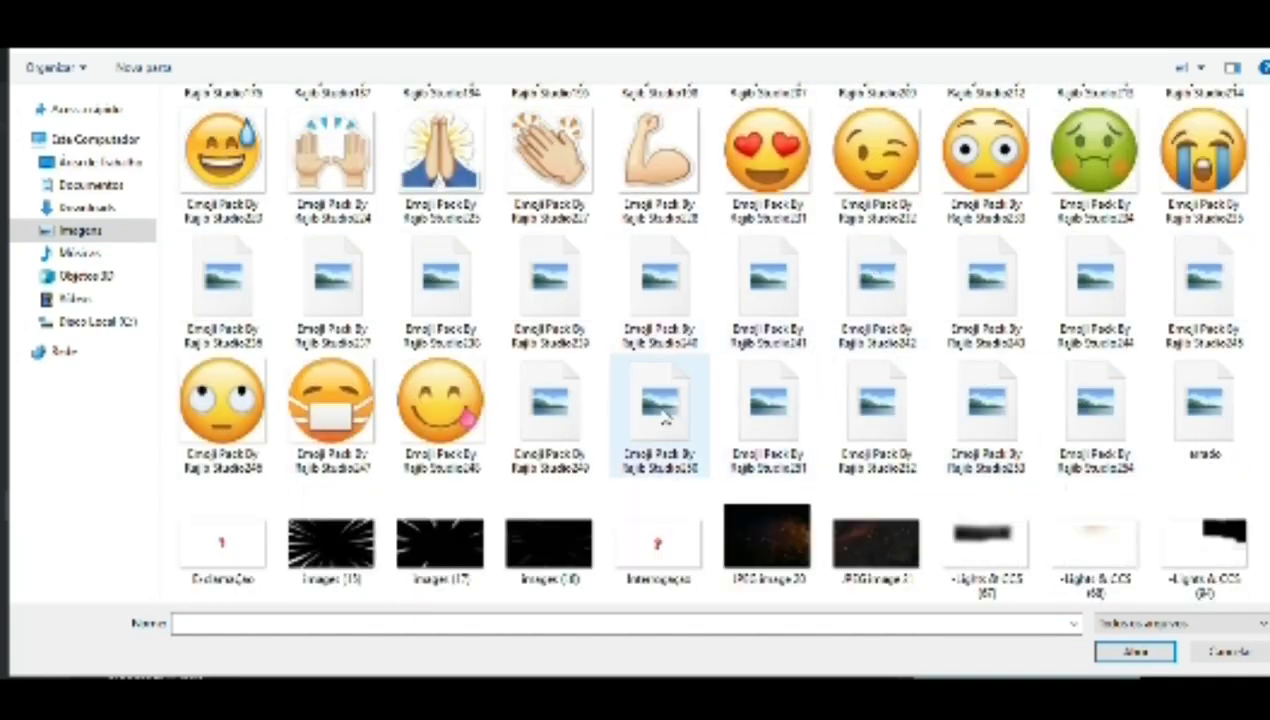
scroll(705, 410, "down", 2)
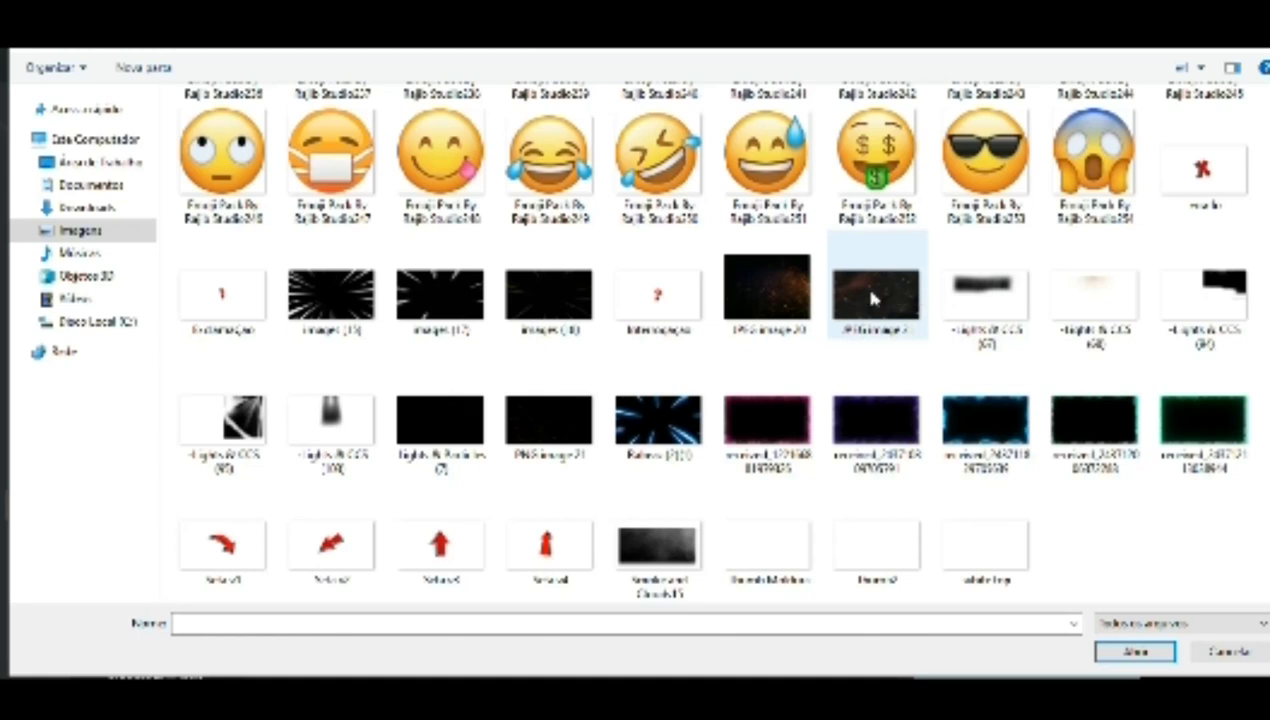
left_click(903, 418)
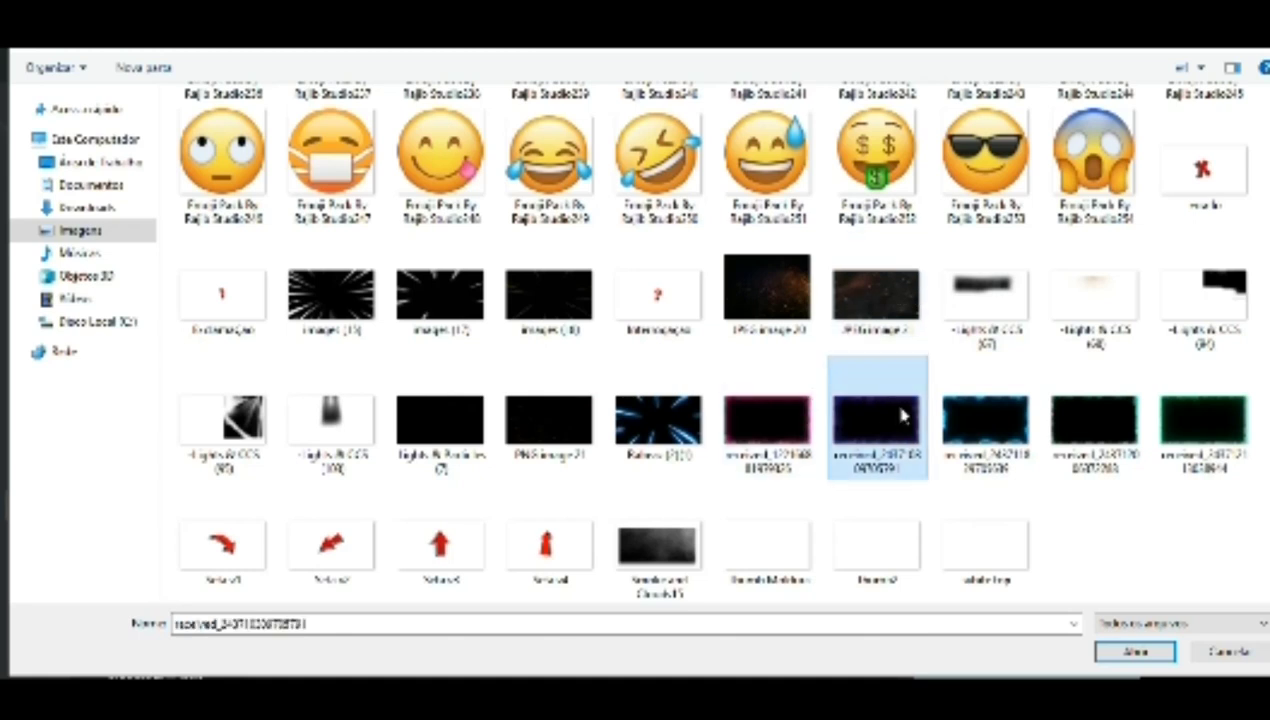
double_click(903, 418)
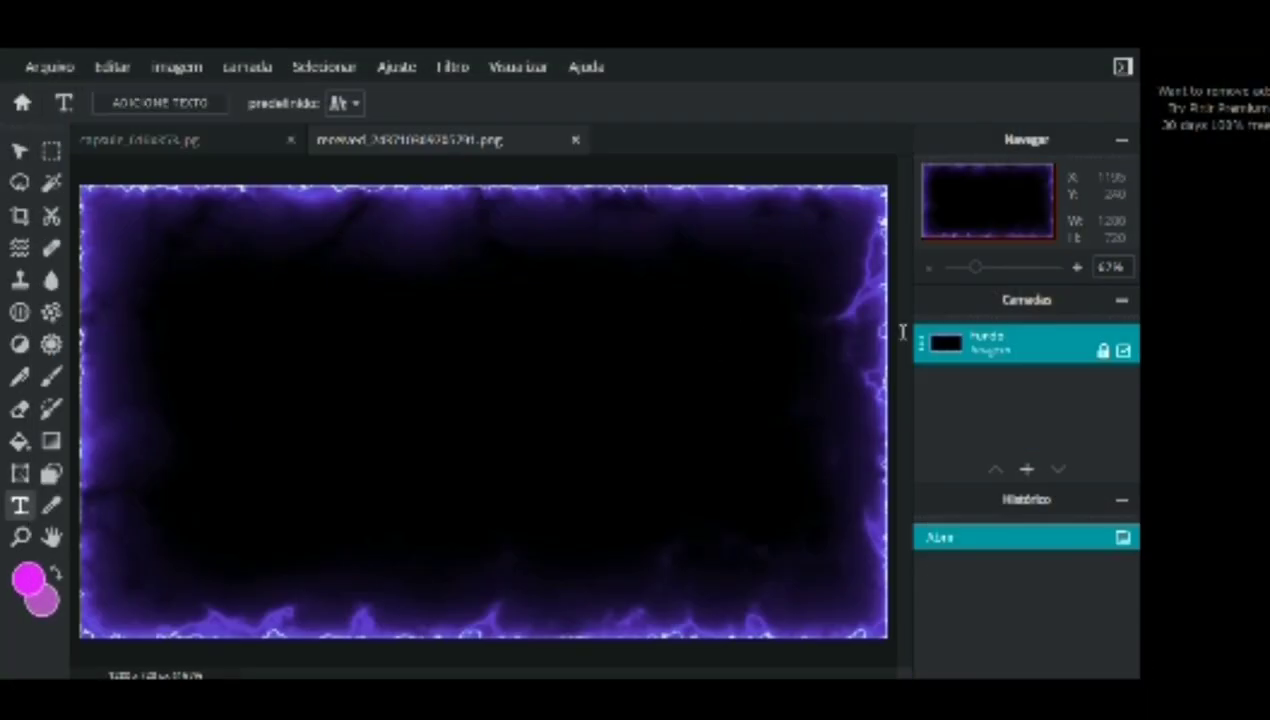
- Copy the purple lightning border layer into the cover image and set its transparency to 53
left_click_drag(988, 358, 388, 327)
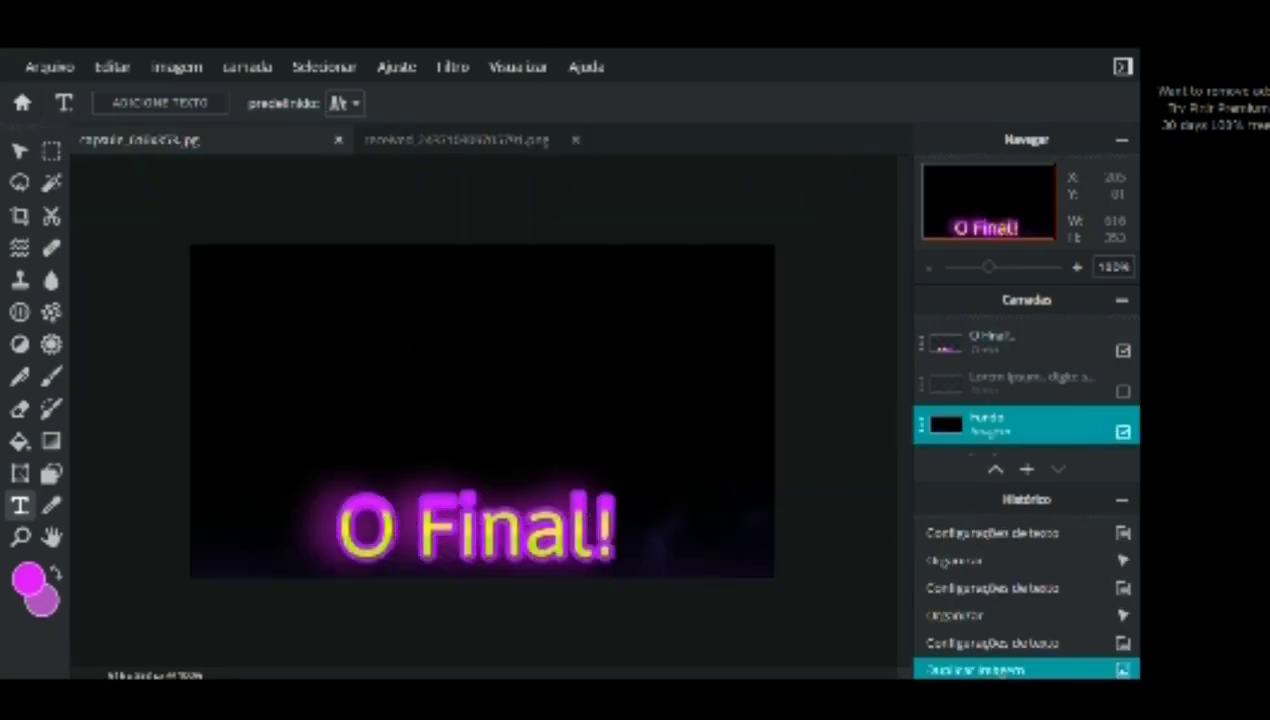
double_click(1087, 441)
left_click(828, 482)
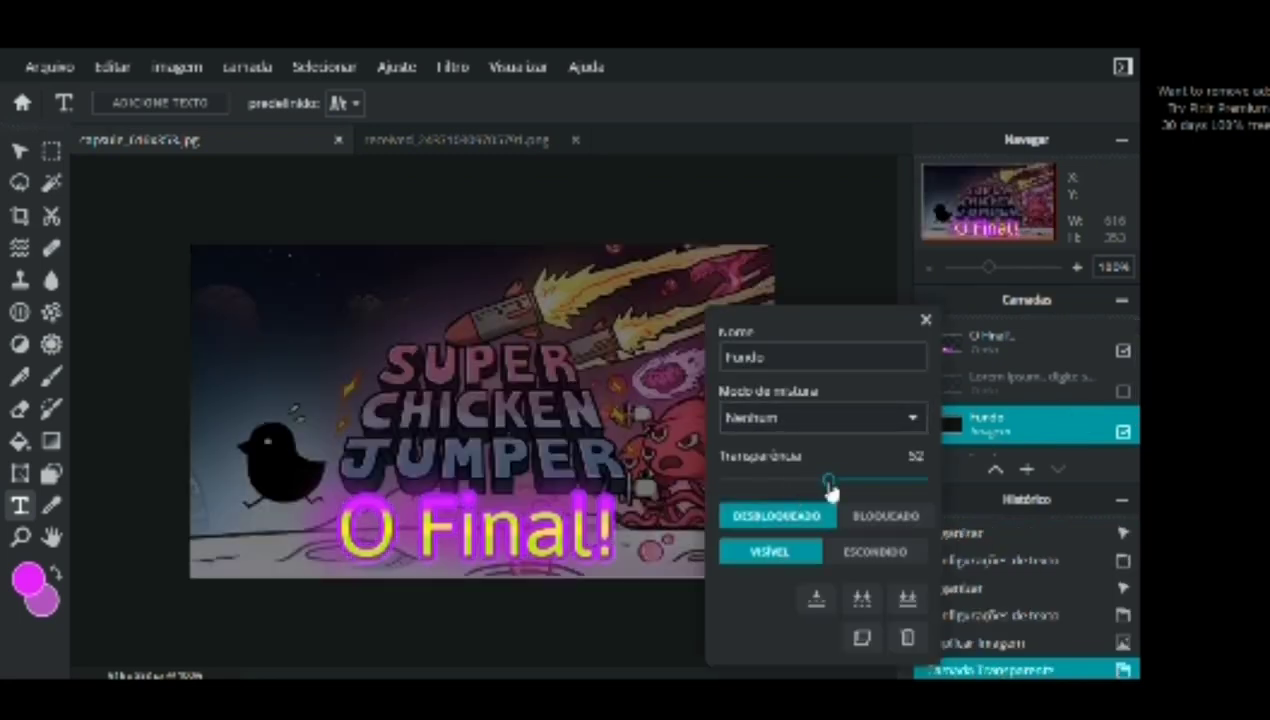
mouse_move(828, 484)
left_mouse_down()
mouse_move(815, 484)
mouse_move(879, 493)
mouse_move(838, 497)
mouse_move(826, 482)
left_mouse_up()
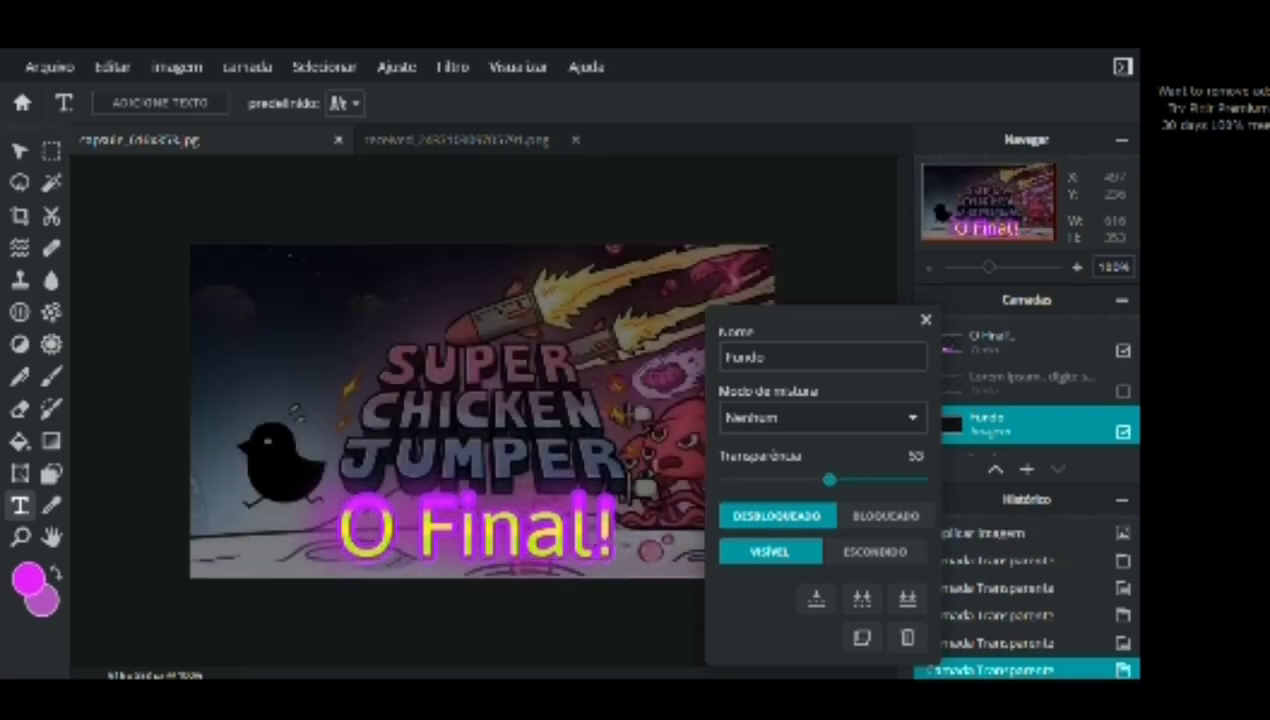
left_click(679, 441)
left_click(648, 428)
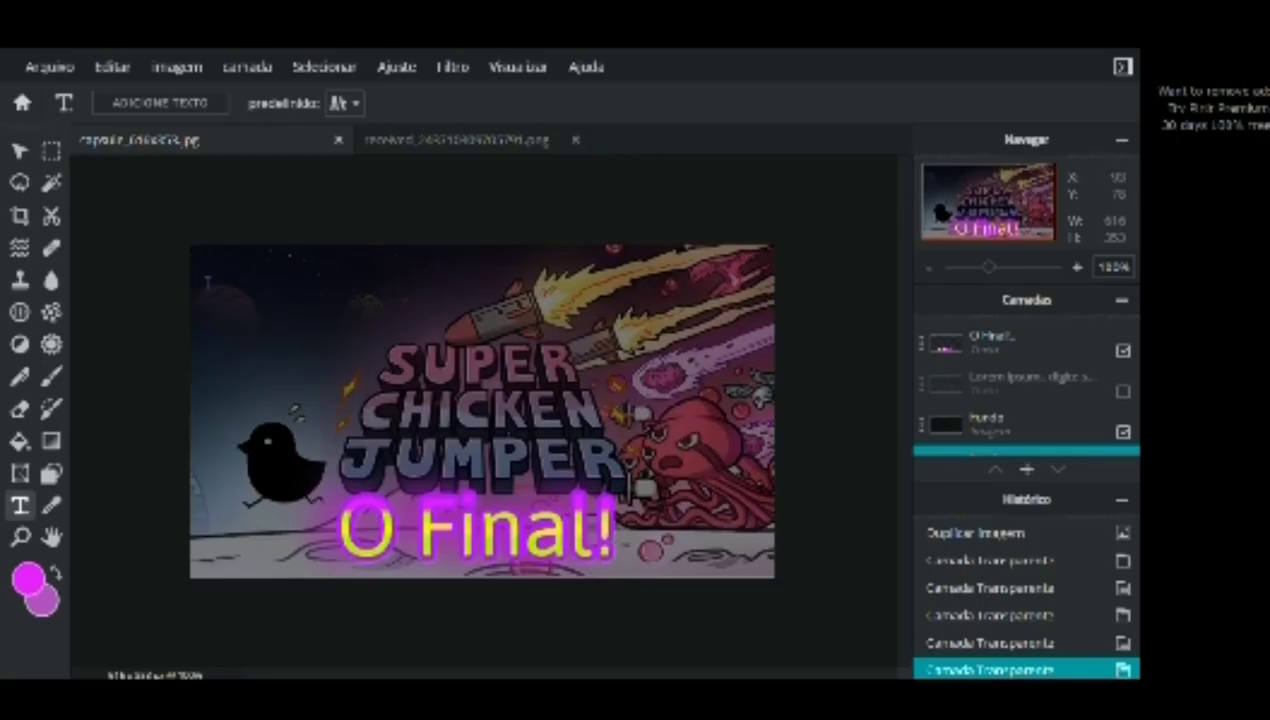
- Open the sunglasses emoji image "Emoji Pack By Rajib Studio253" from the thumbnail resources folder
left_click(17, 152)
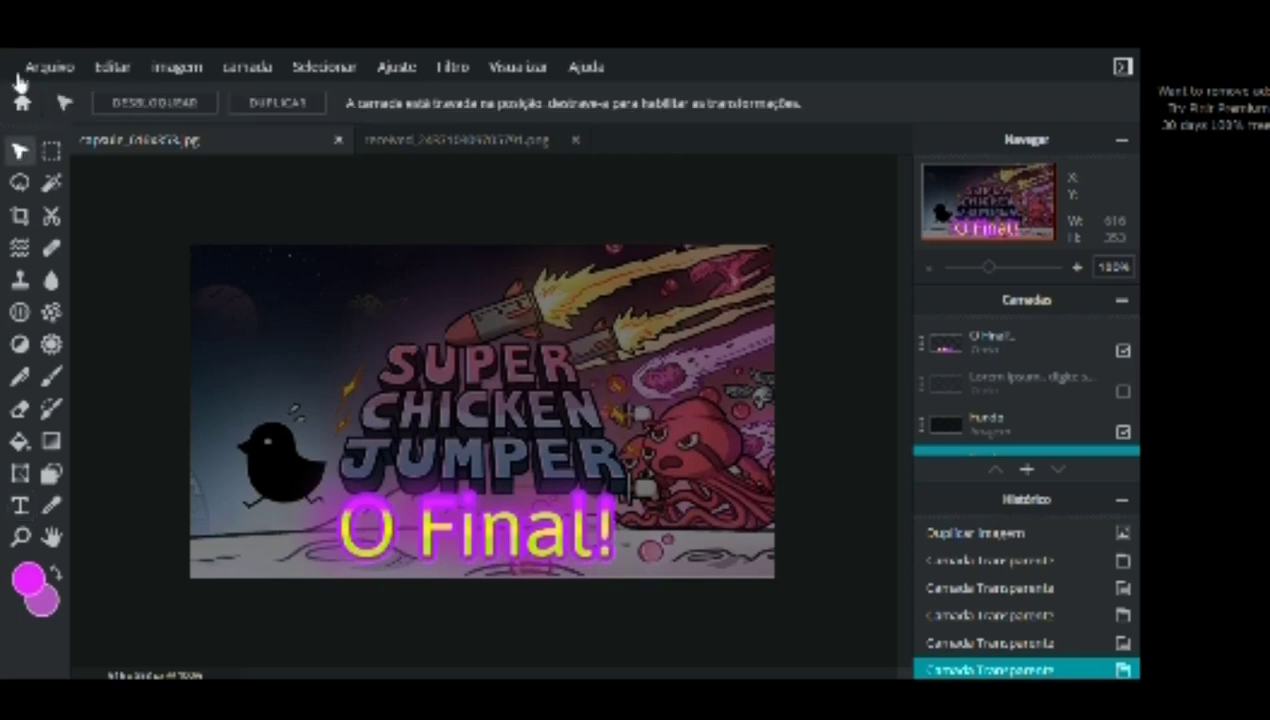
left_click(49, 66)
left_click(50, 126)
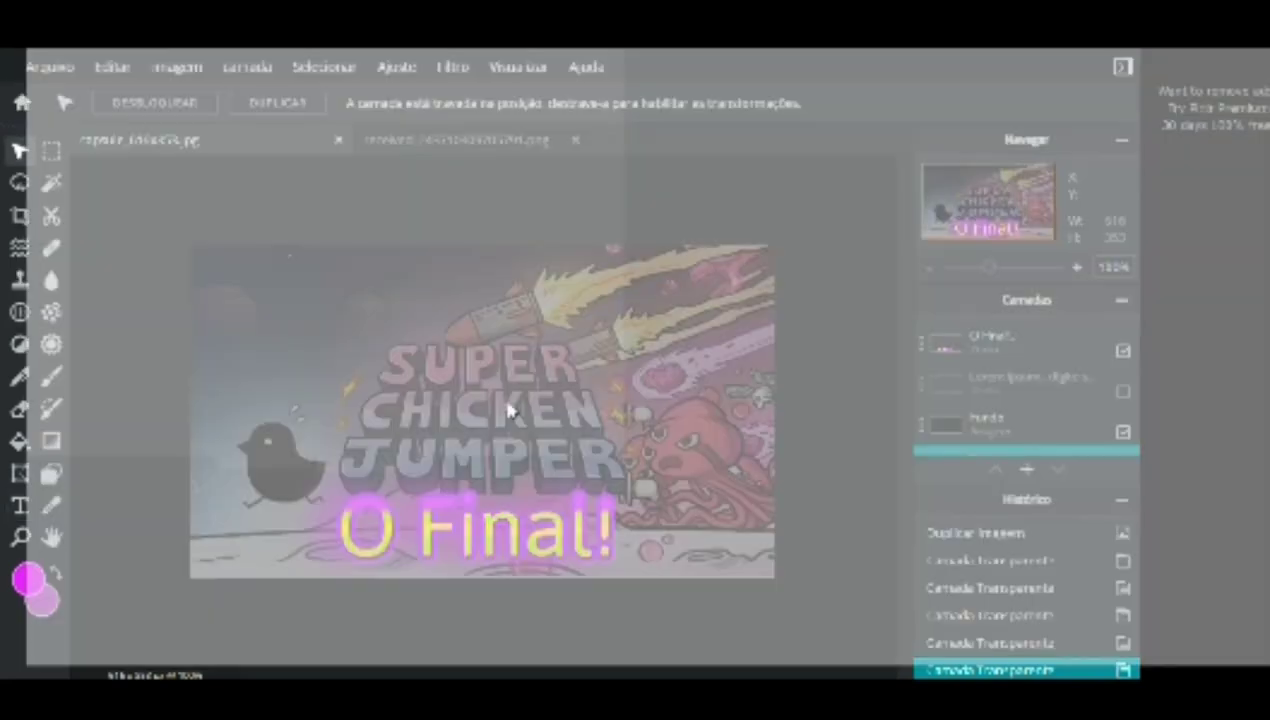
scroll(518, 396, "down", 10)
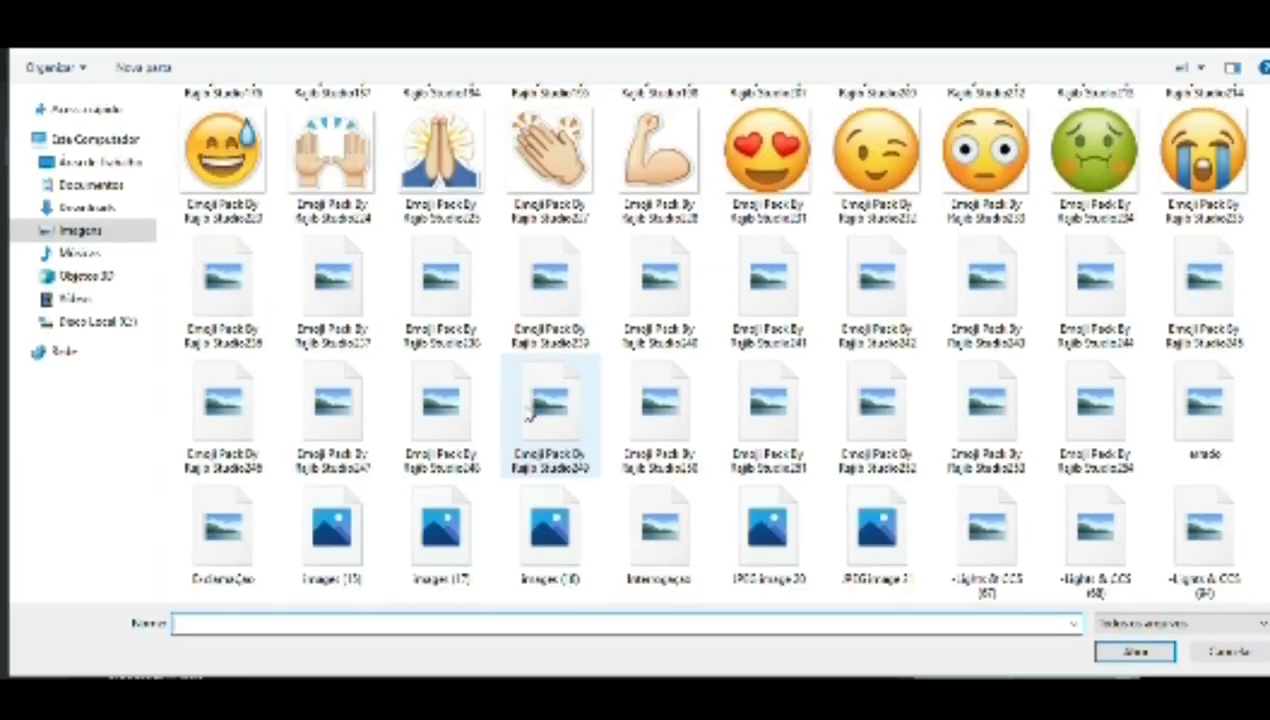
scroll(518, 396, "up", 3)
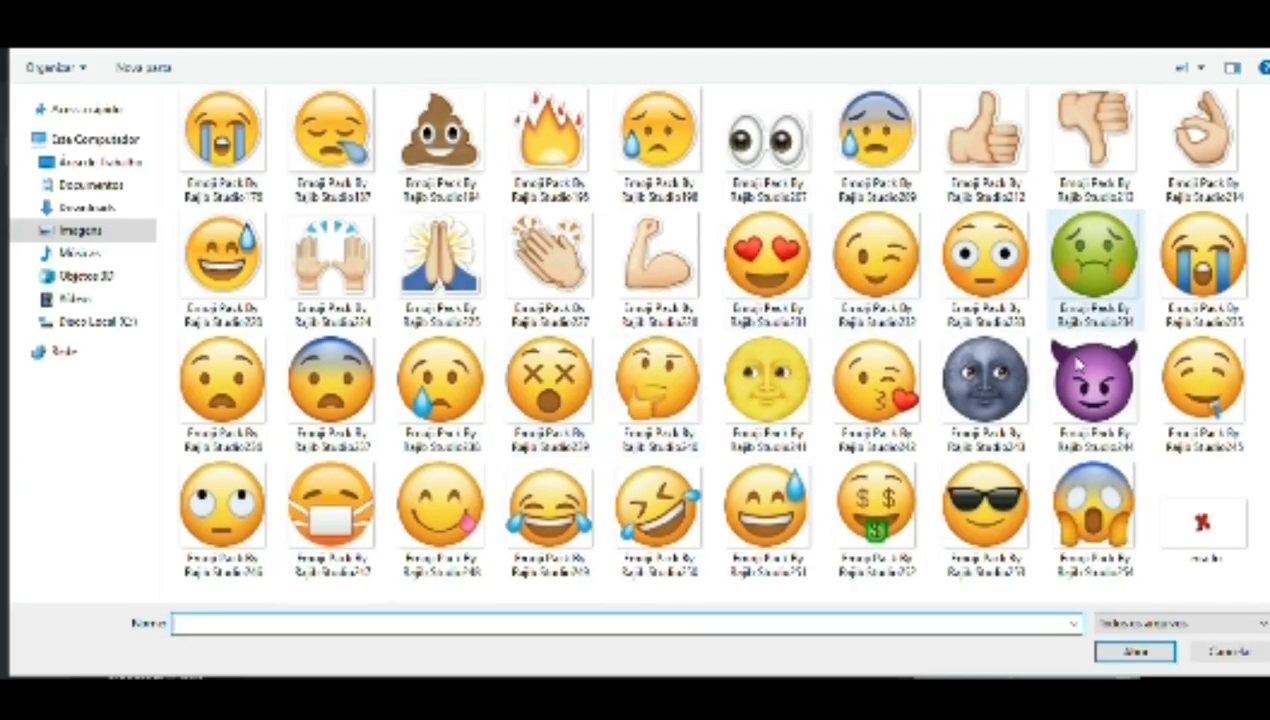
scroll(1060, 366, "down", 2)
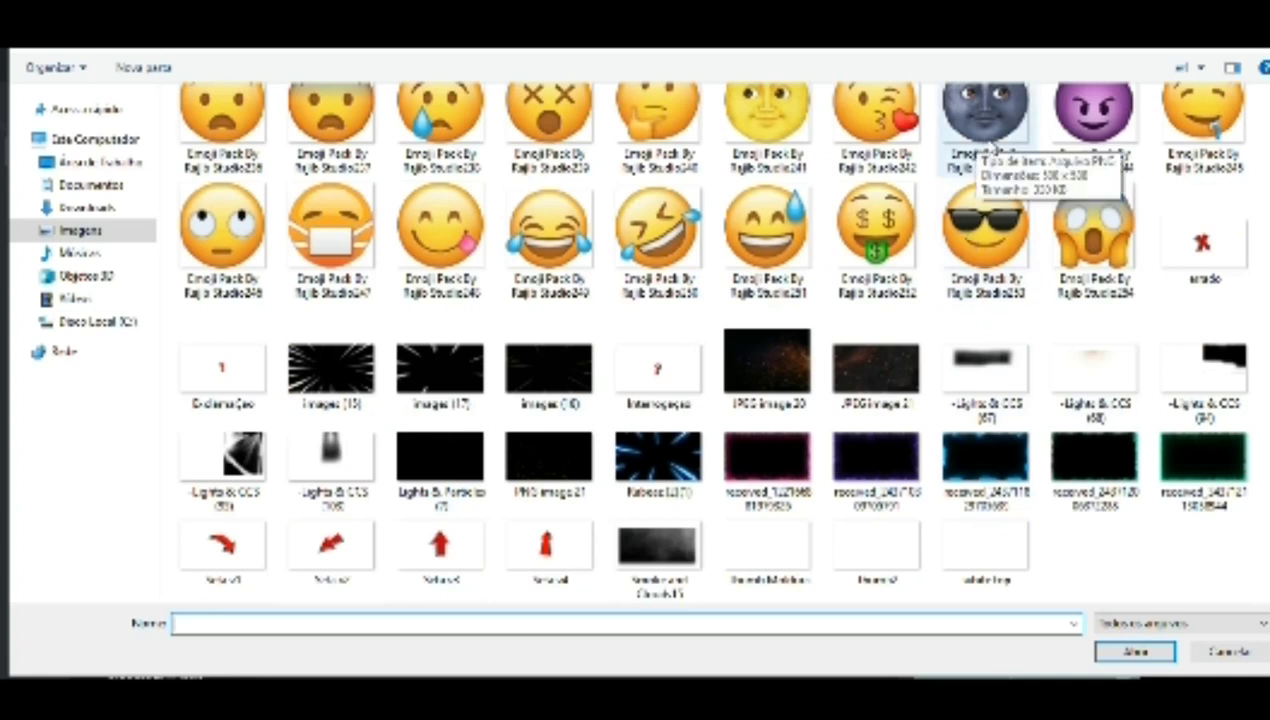
left_click(960, 258)
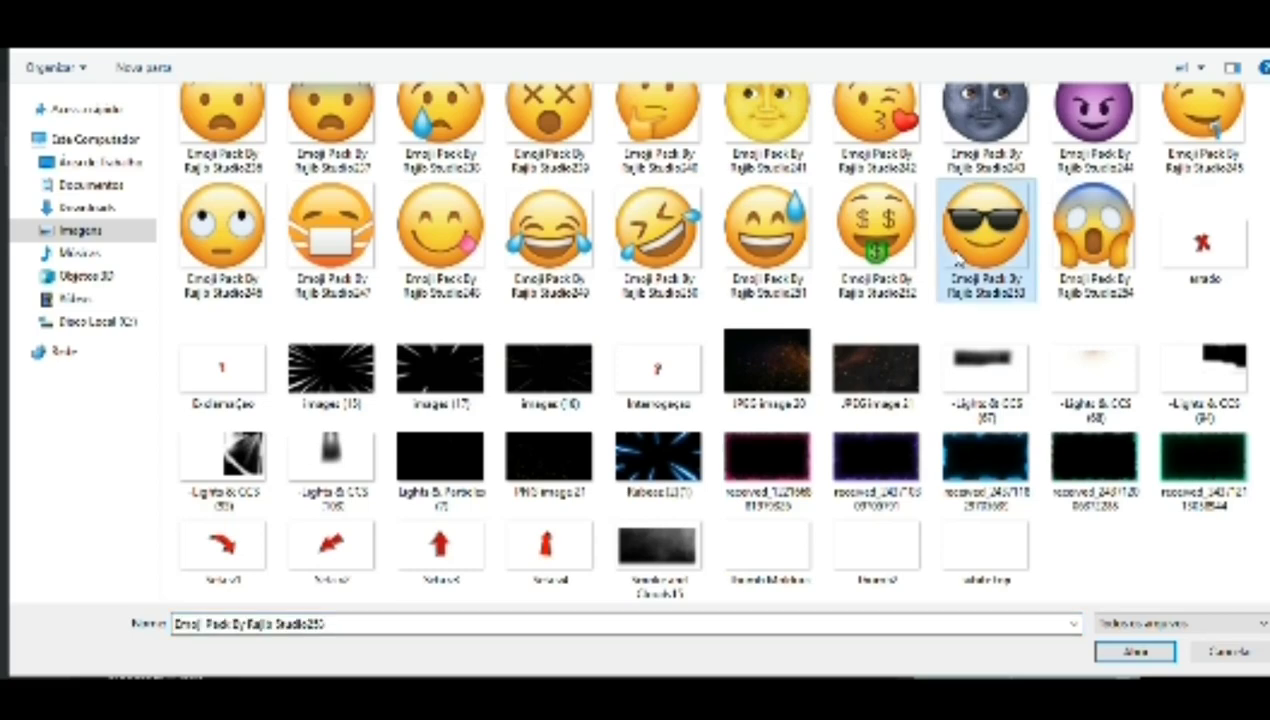
double_click(955, 253)
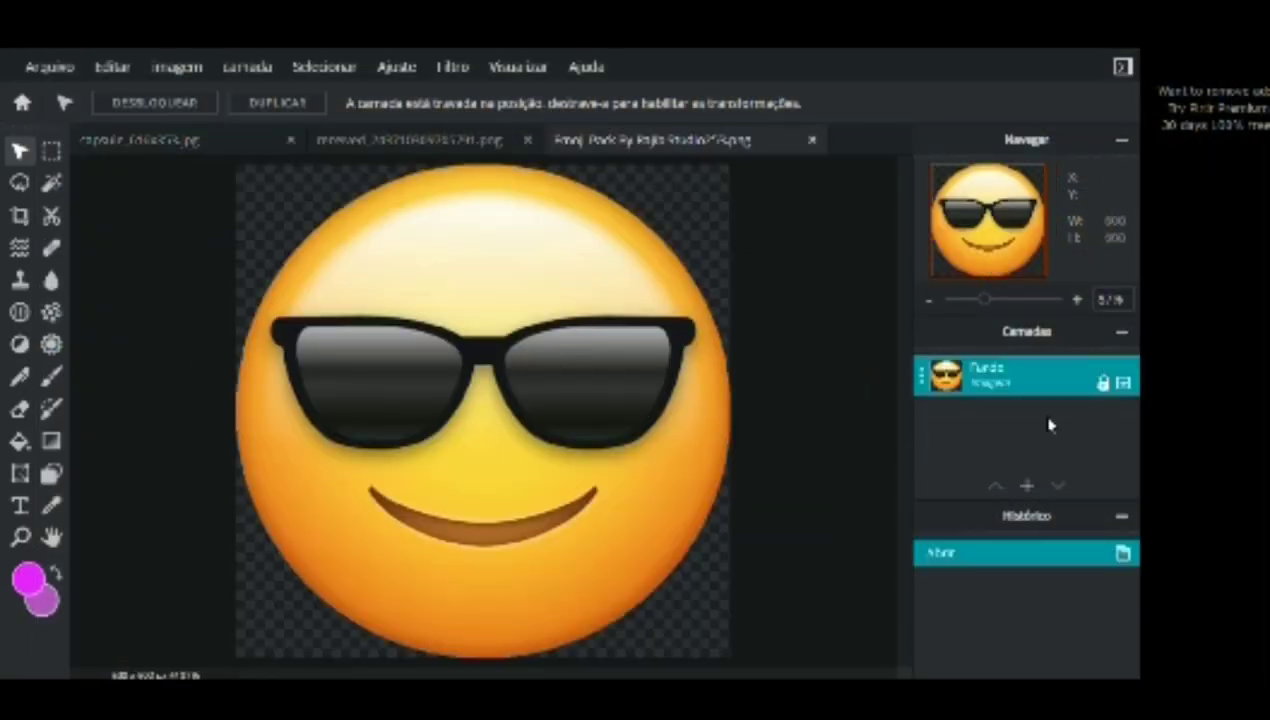
- Copy the sunglasses emoji layer into the cover image and close the lightning border and emoji source images
left_click_drag(998, 400, 540, 340)
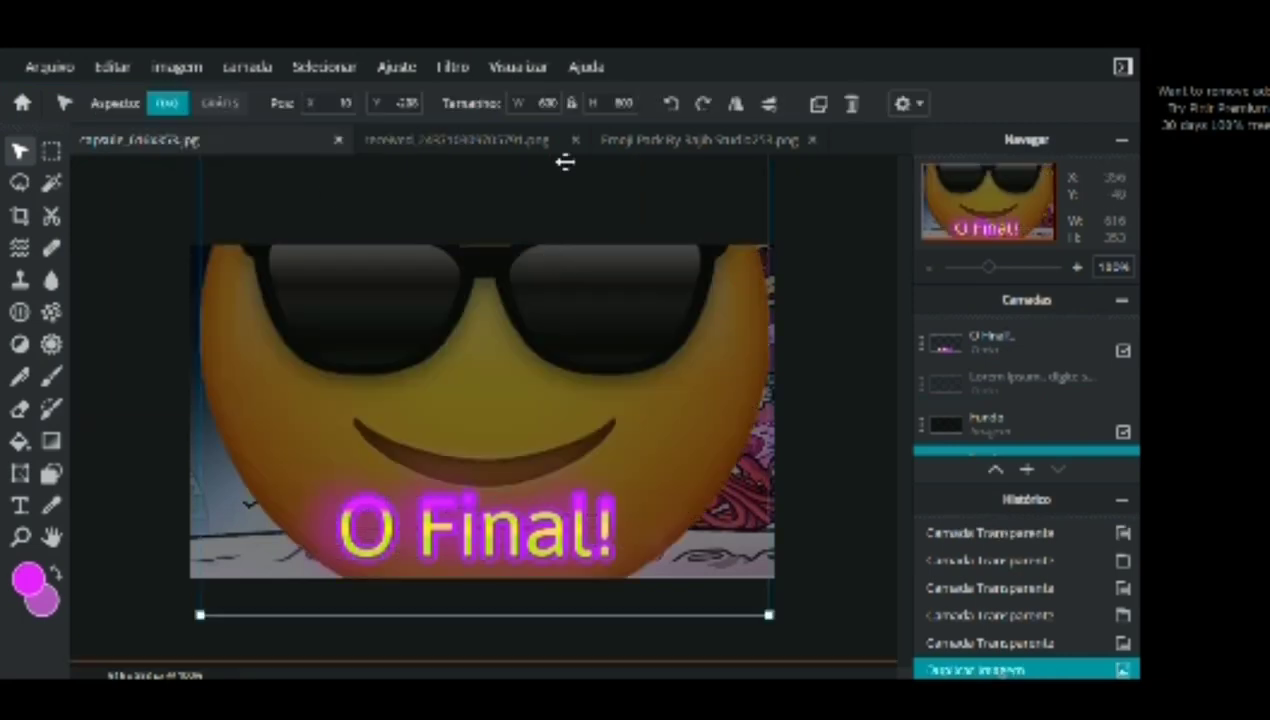
left_click(574, 140)
left_click(573, 140)
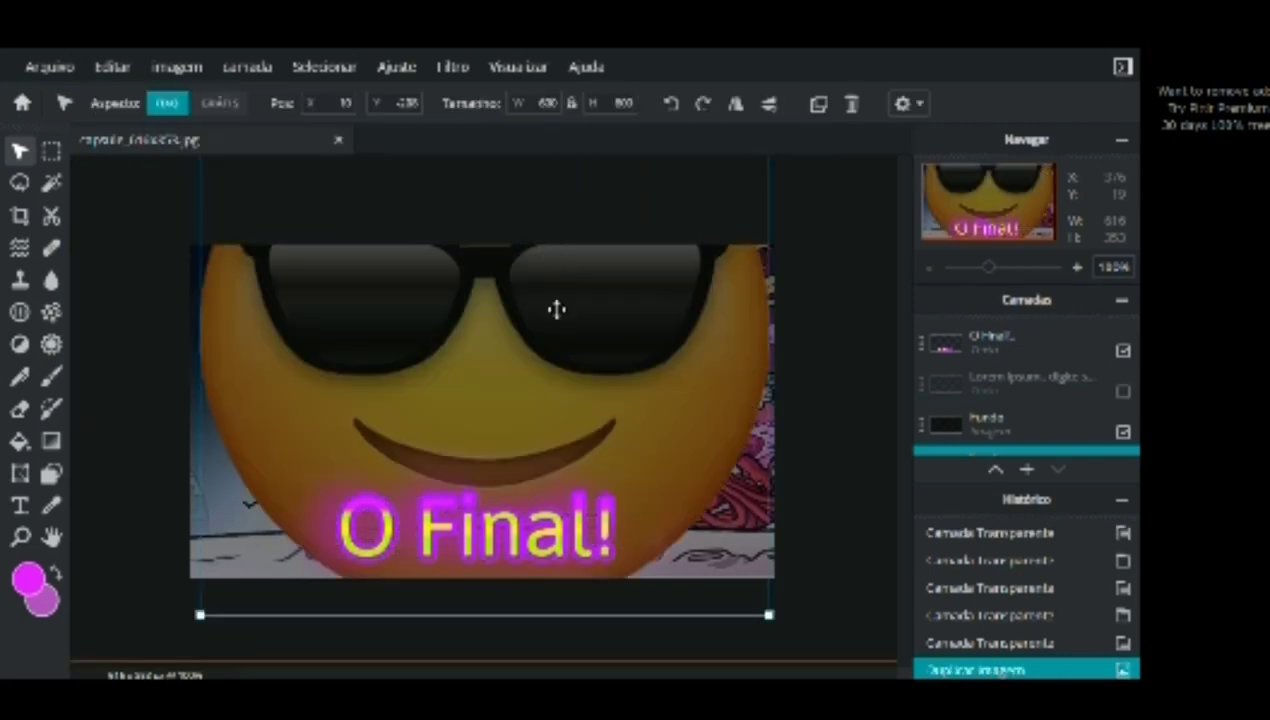
- Scale the sunglasses emoji down proportionally to about 160 px wide, keeping it in the cover's lower-left area
left_click_drag(536, 410, 452, 410)
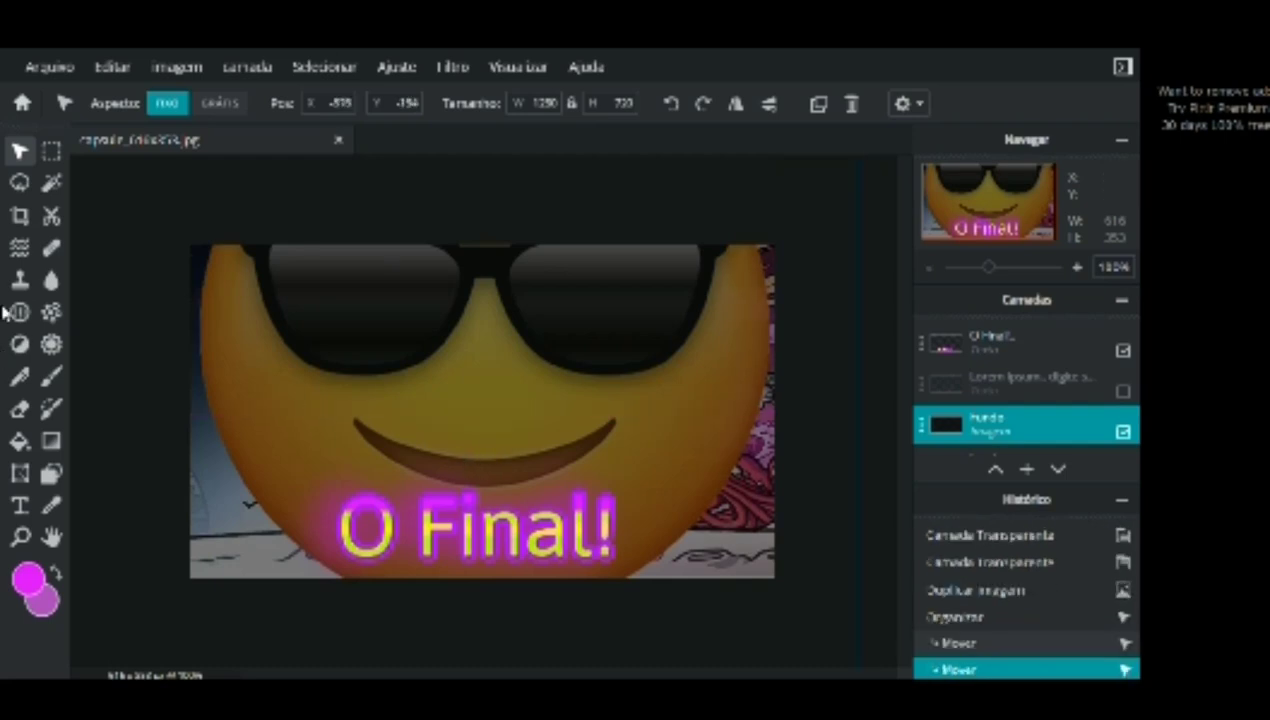
left_click_drag(445, 289, 329, 410)
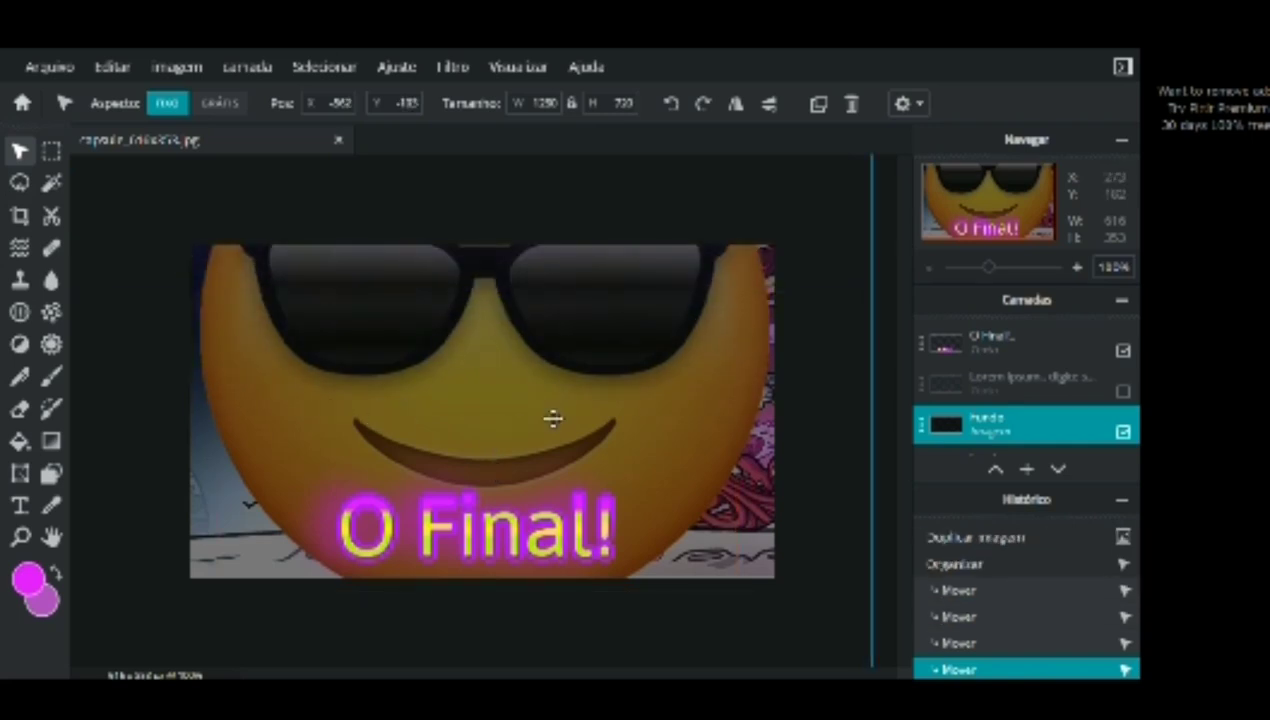
scroll(712, 362, "down", 3)
left_click(706, 386)
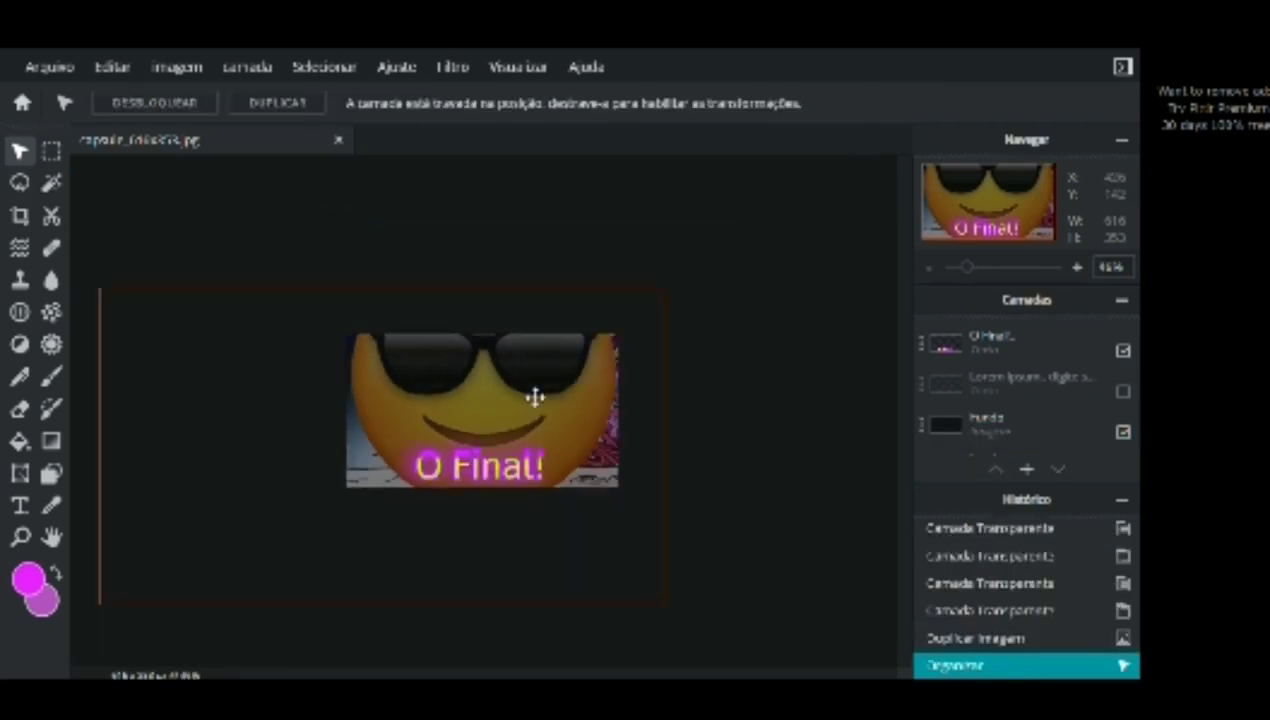
left_click(515, 249)
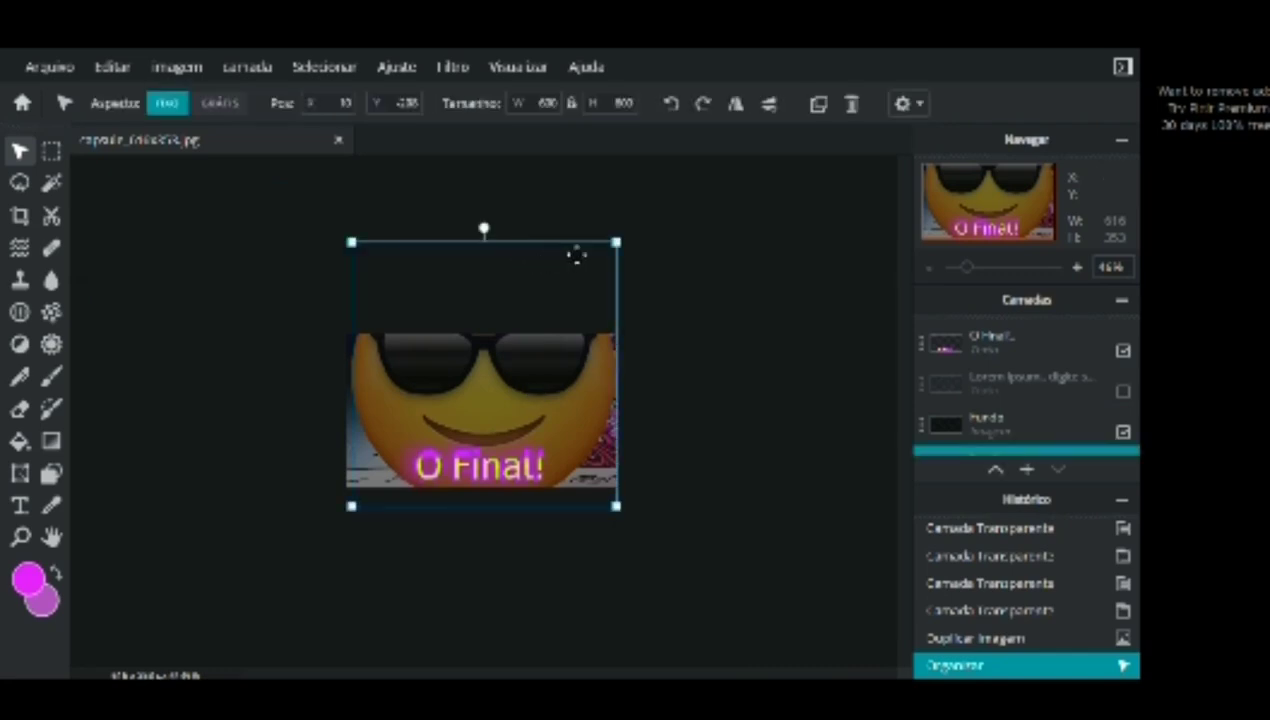
left_click_drag(607, 243, 448, 332)
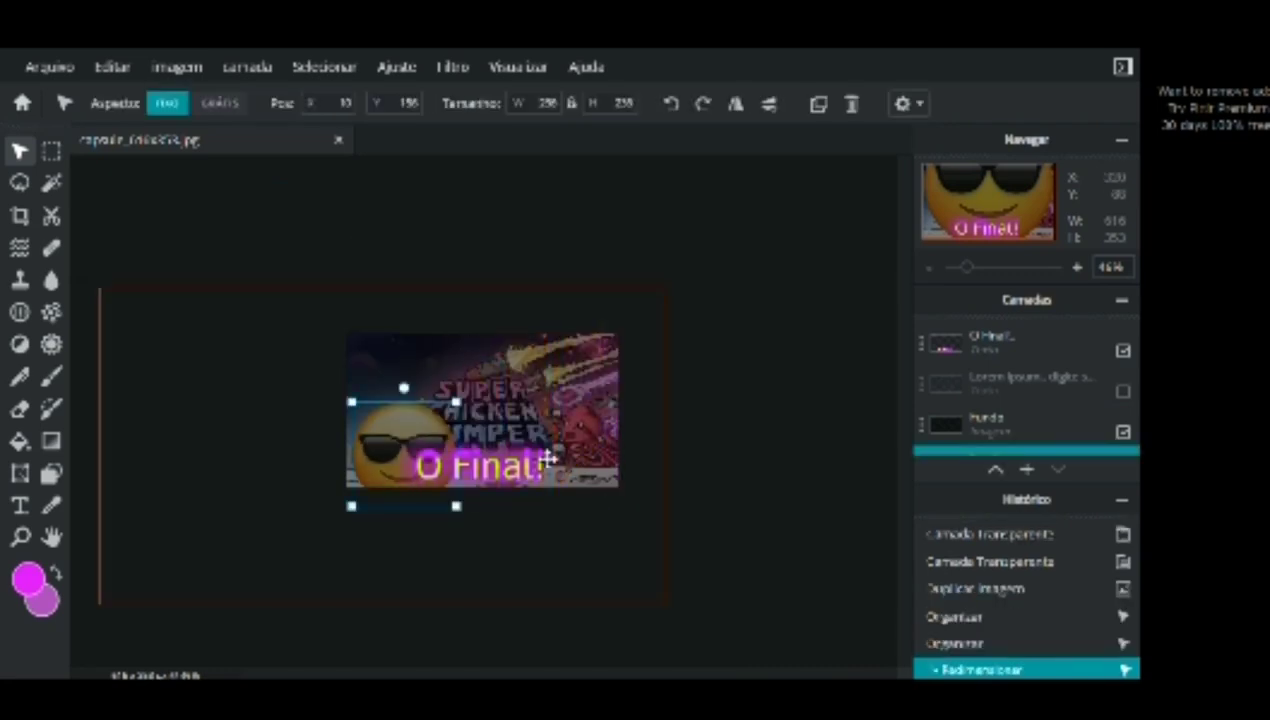
key("ctrl+plus")
key("ctrl+plus")
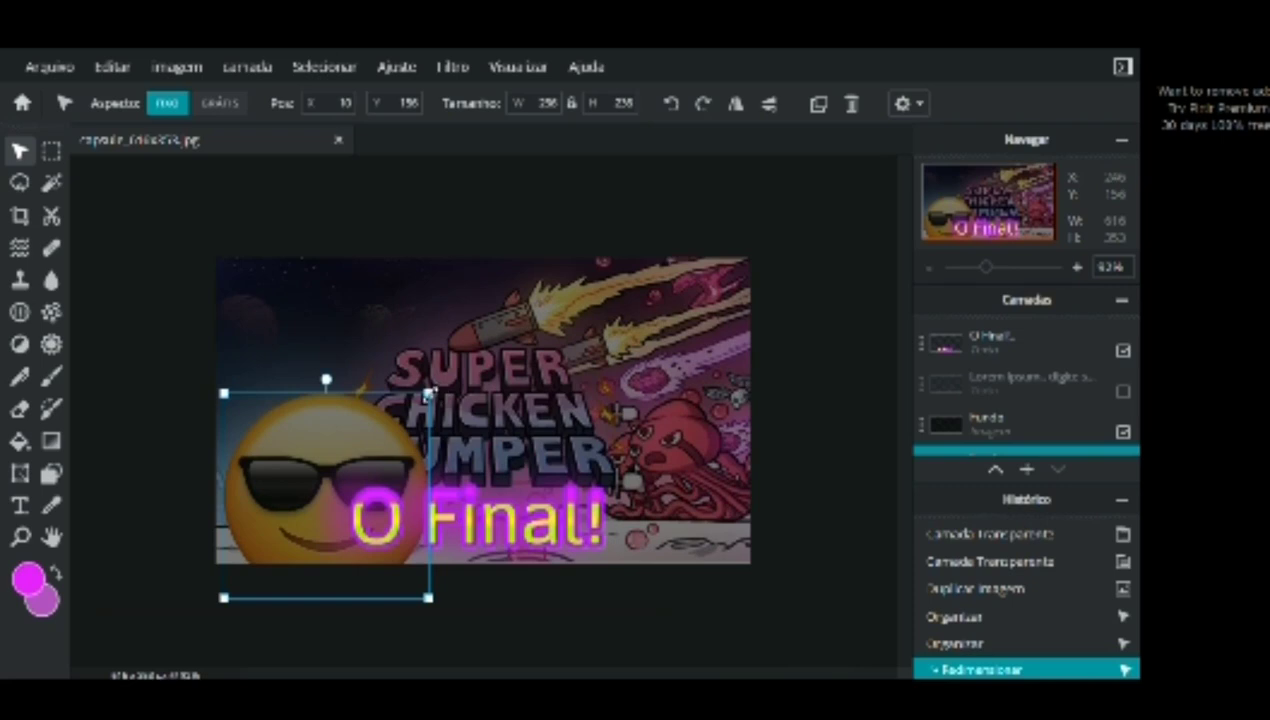
left_click_drag(430, 394, 364, 452)
left_click(340, 443)
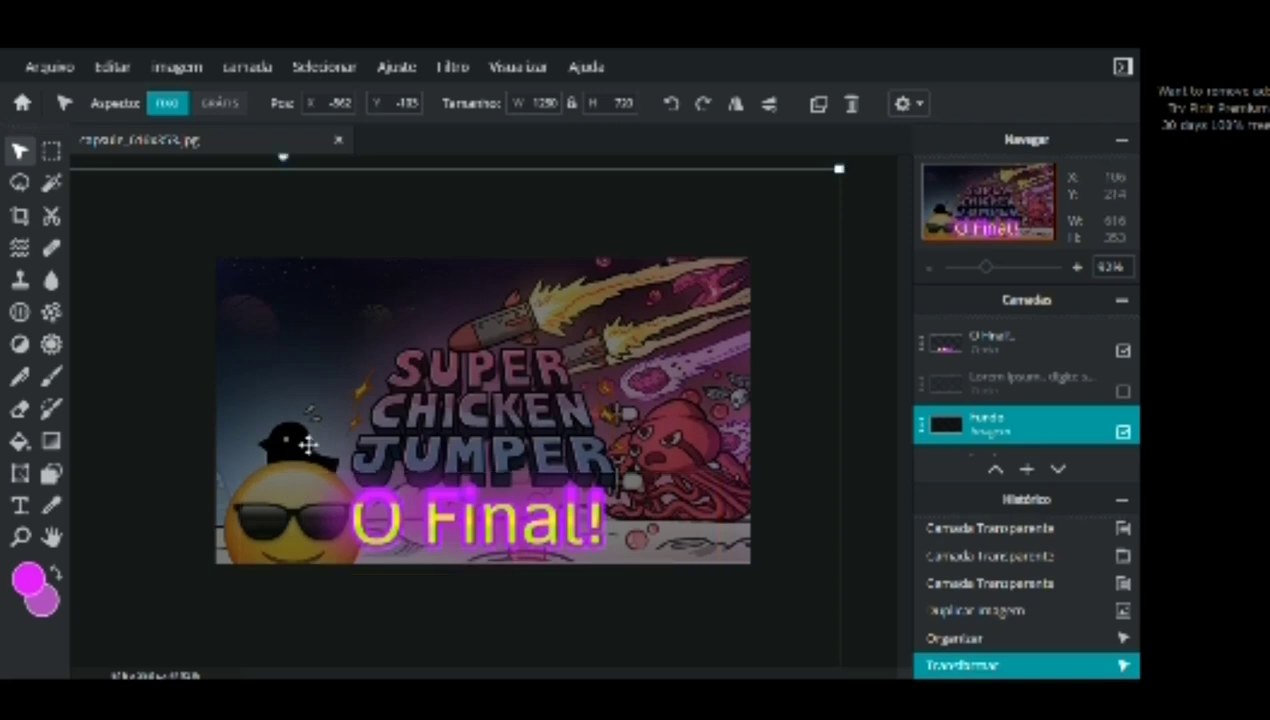
- Try to select the small sunglasses emoji beneath the caption and the lightning overlay
left_click(858, 382)
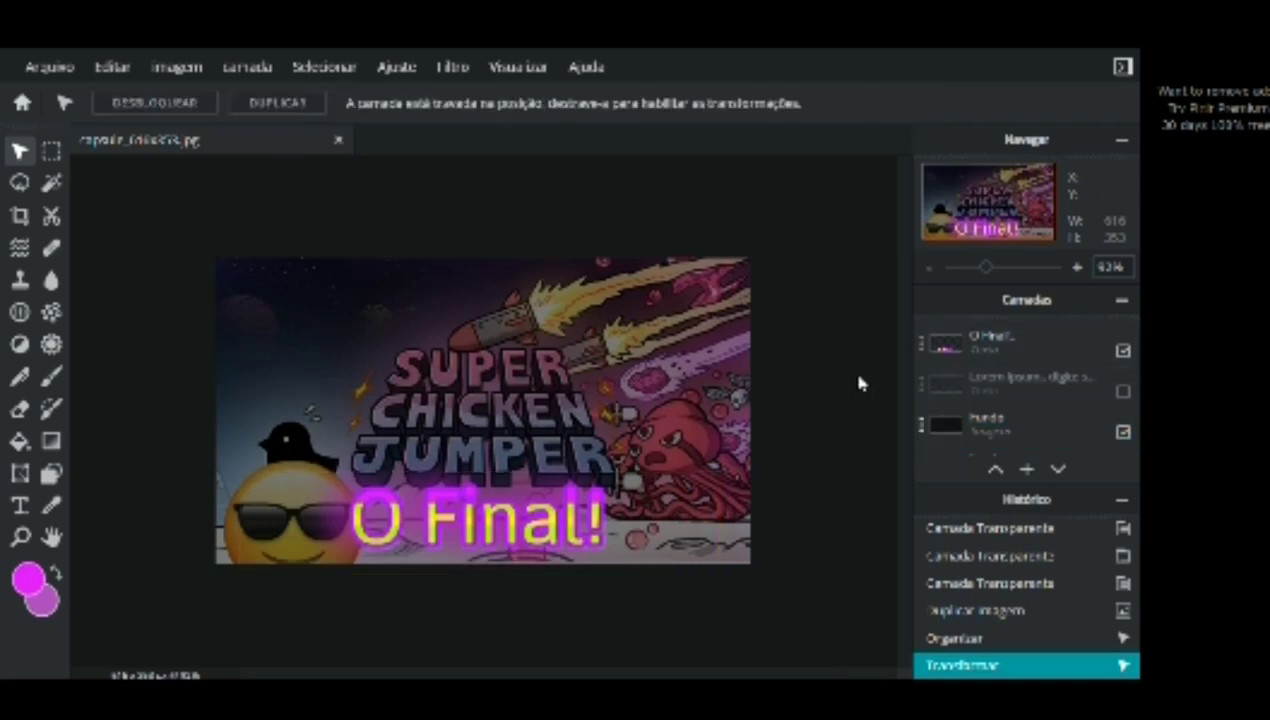
scroll(859, 379, "down", 2)
scroll(318, 434, "down", 1)
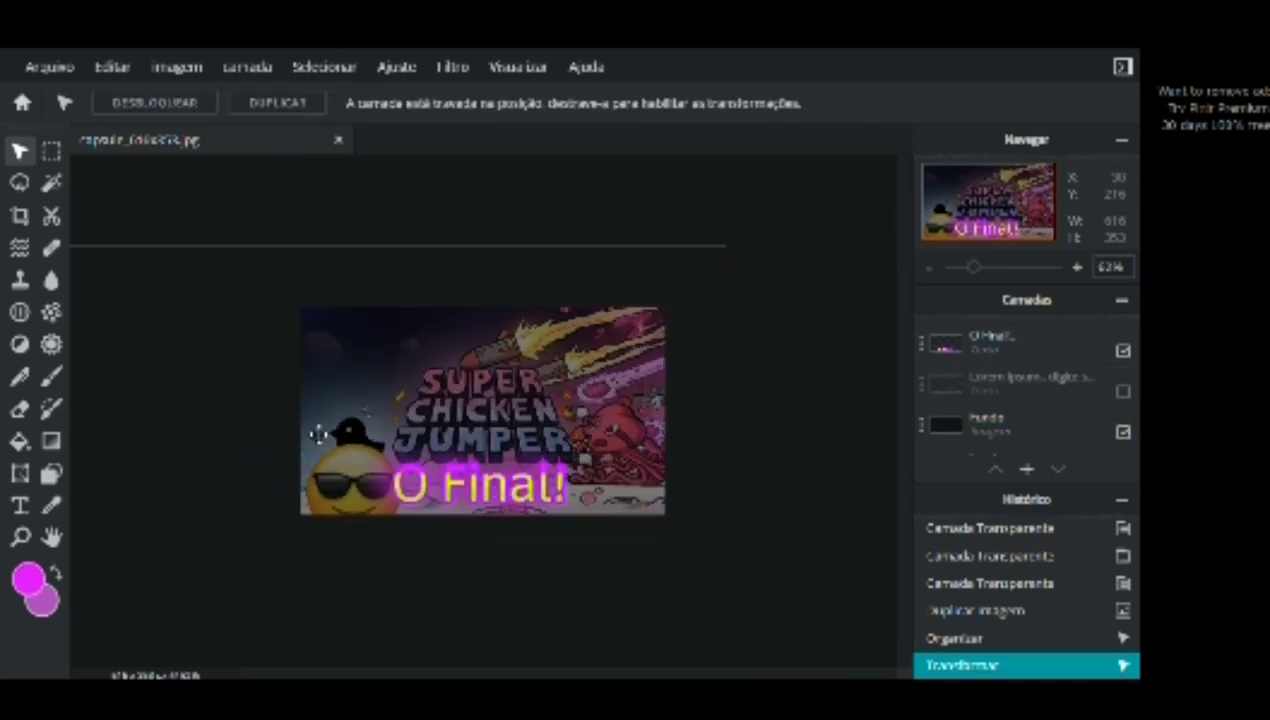
scroll(318, 434, "down", 2)
double_click(420, 450)
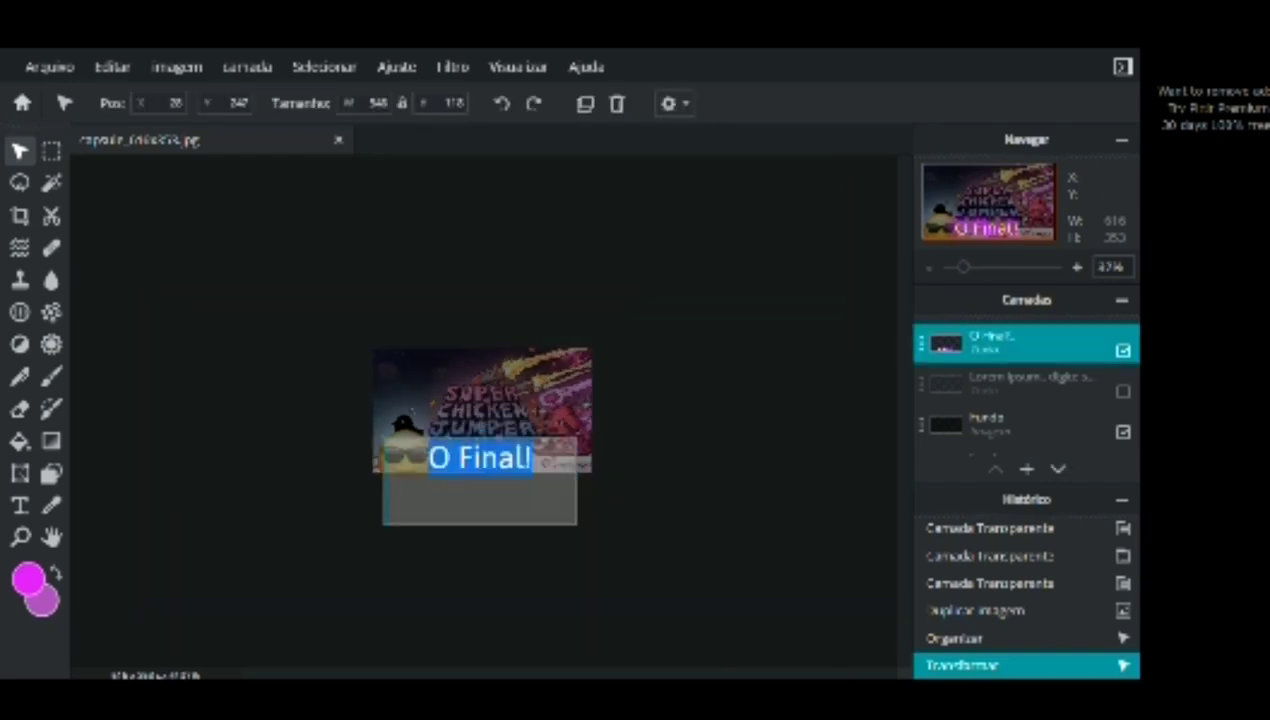
left_click(426, 426)
left_click(405, 420)
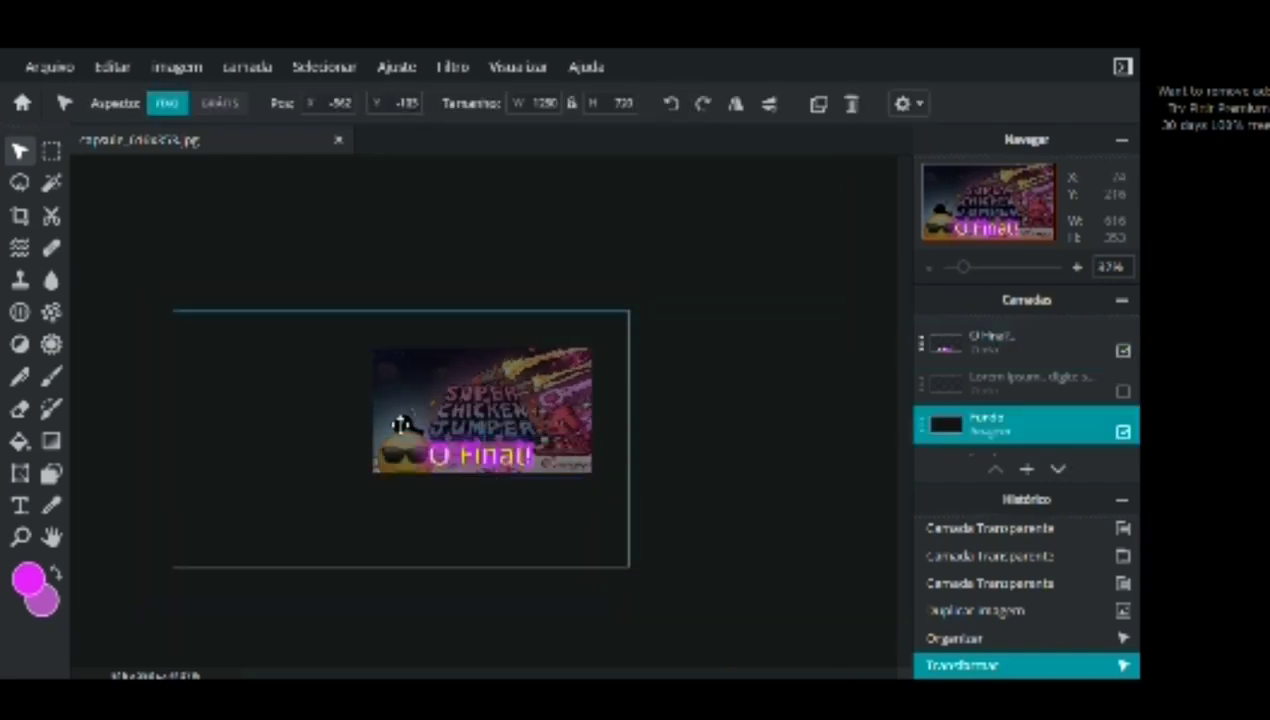
- Move the "O Final!" text right to about X 316, clear of the sunglasses emoji
left_click(391, 462)
left_click_drag(391, 462, 394, 454)
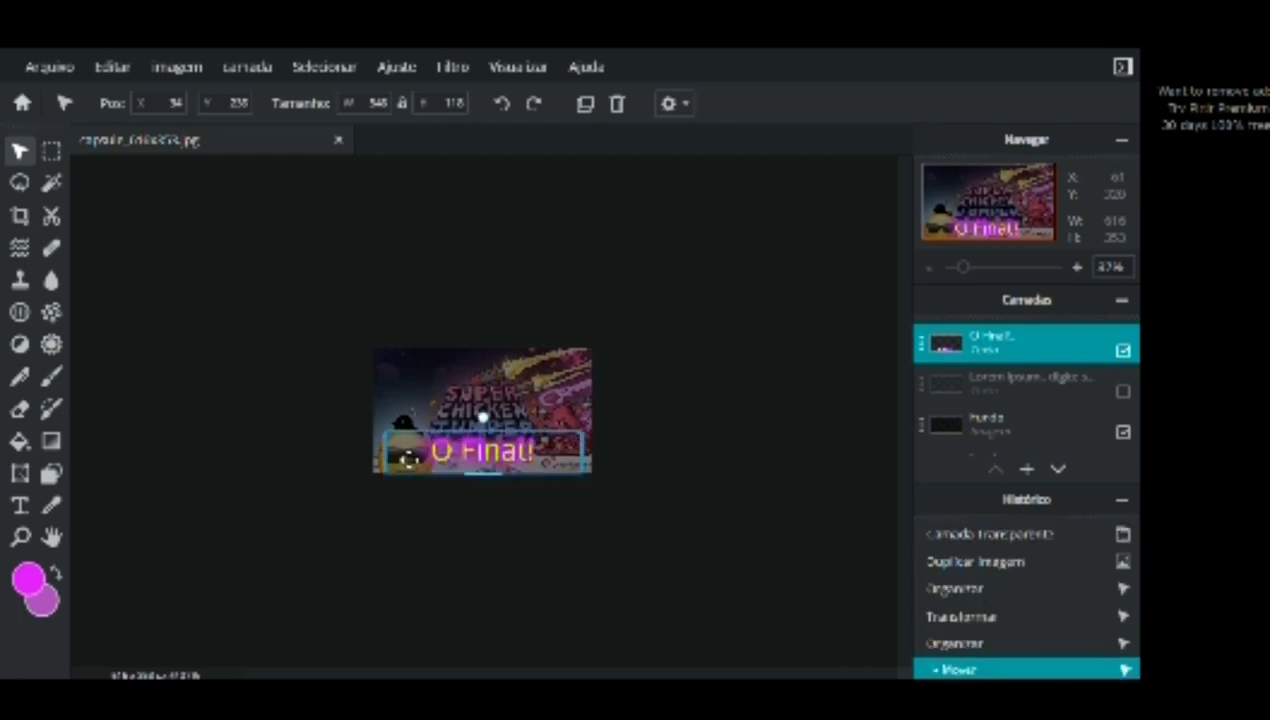
double_click(405, 452)
left_click(380, 463)
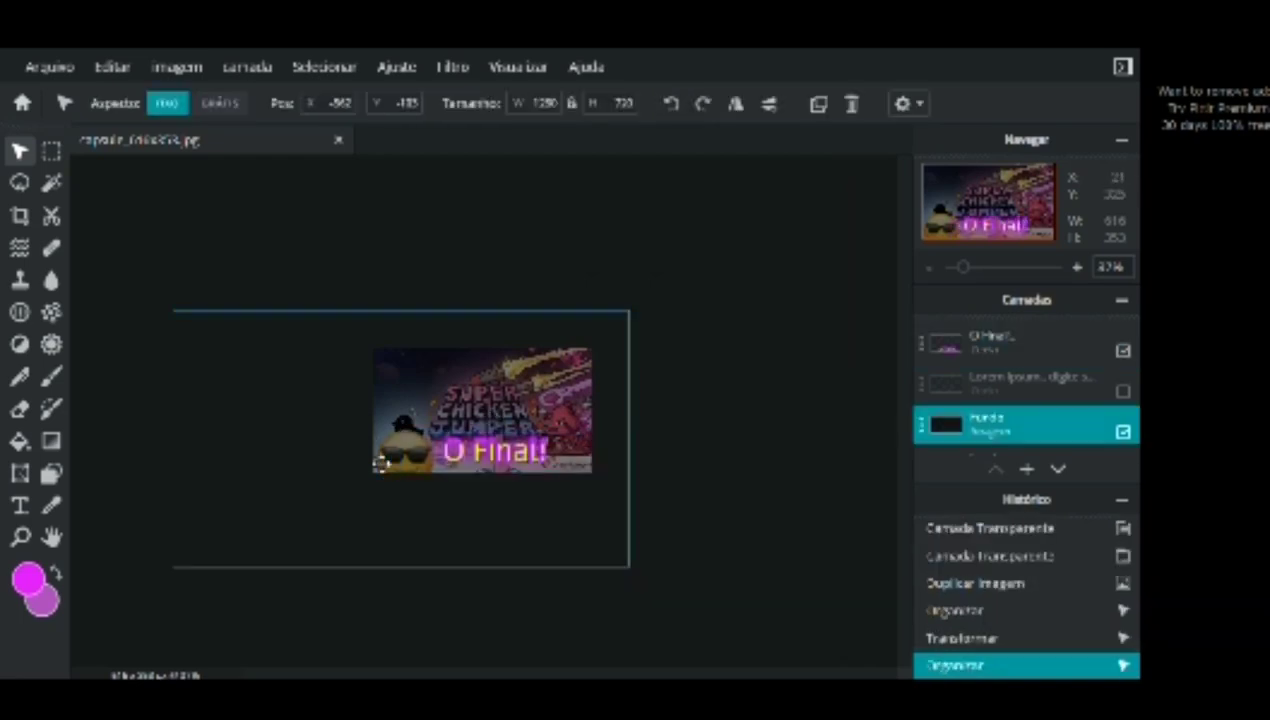
left_click_drag(522, 468, 663, 454)
double_click(650, 454)
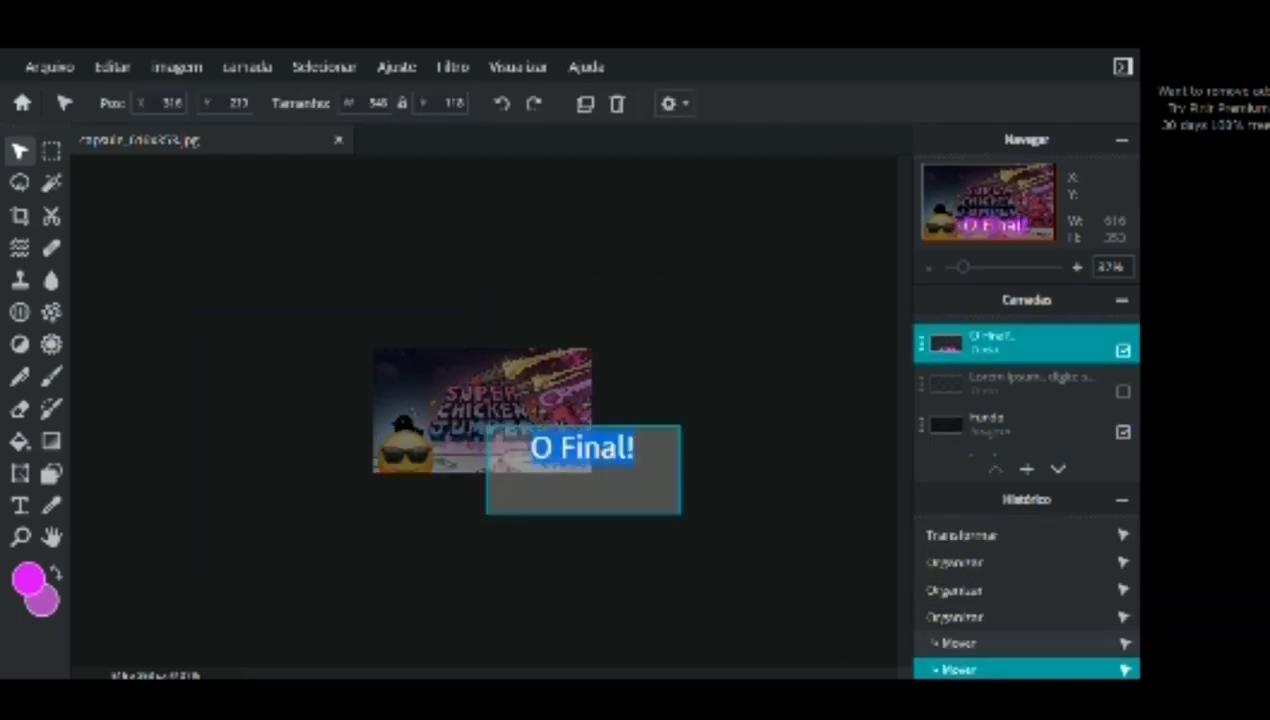
double_click(594, 448)
left_click(388, 456)
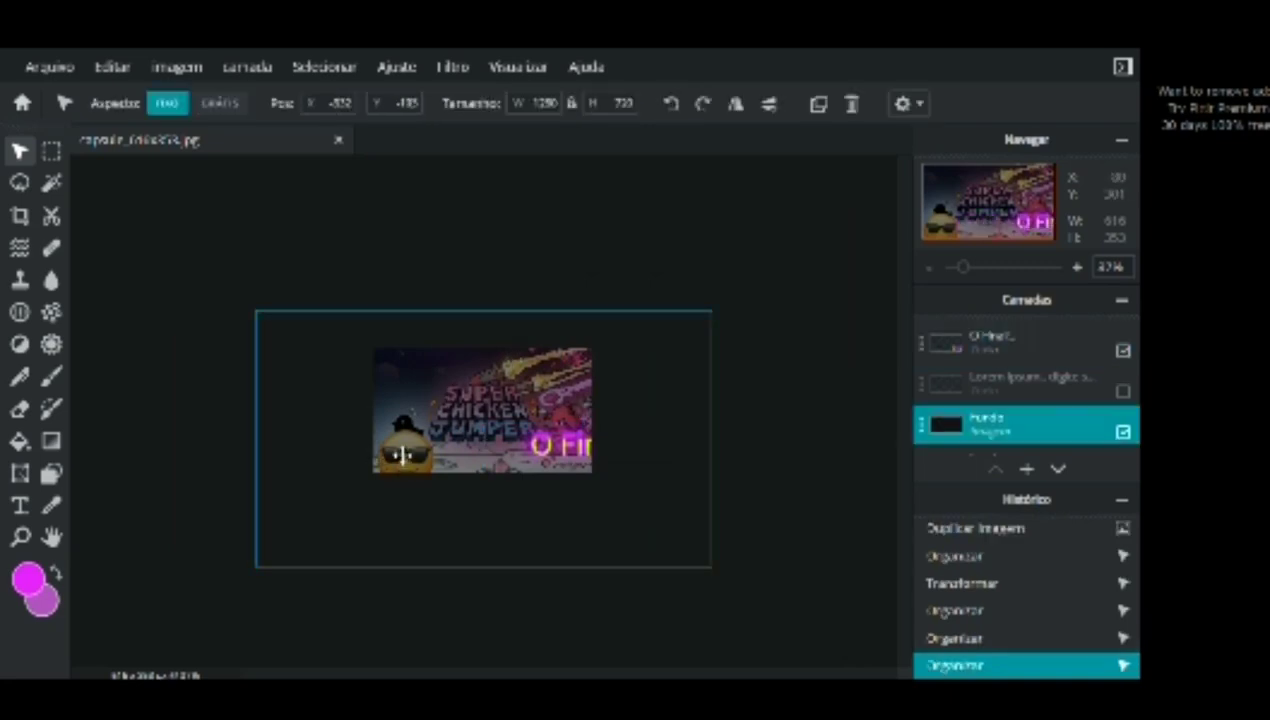
- Move the lightning overlay aside to about X 495, Y 0 and place the emoji in the cover's upper-left corner at X 0, Y 0
left_click_drag(451, 456, 703, 490)
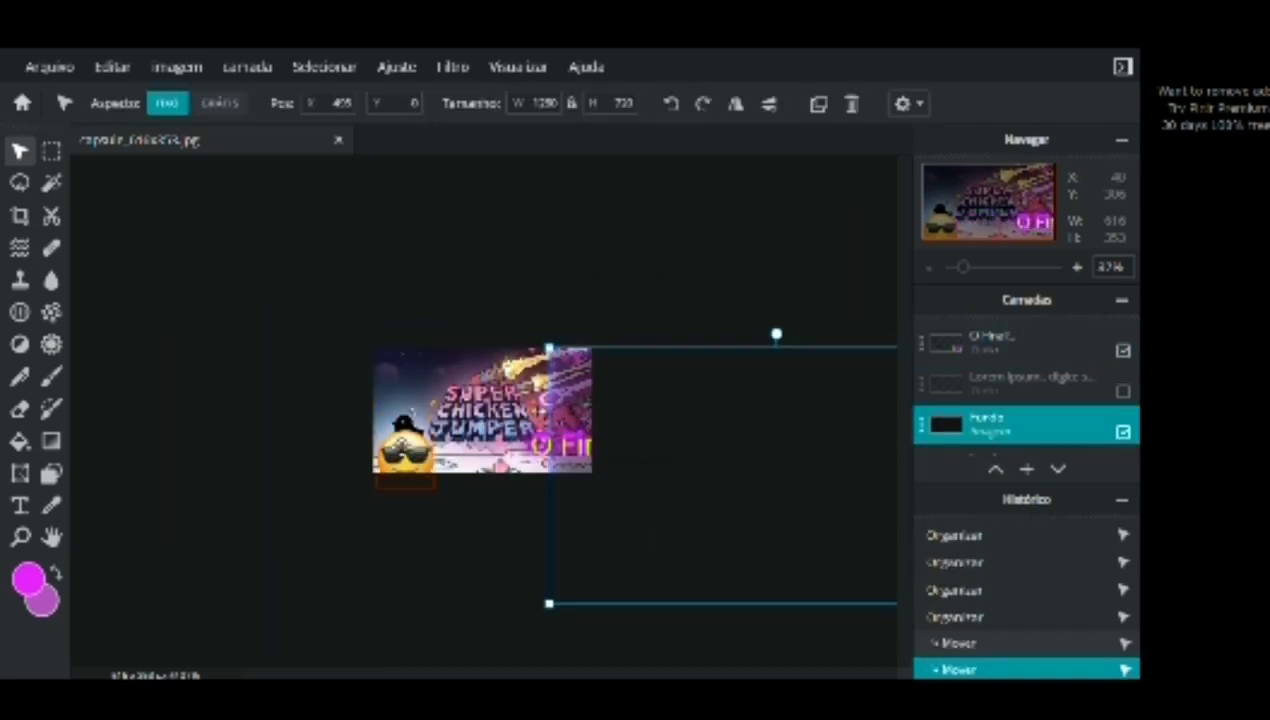
left_click_drag(405, 452, 402, 376)
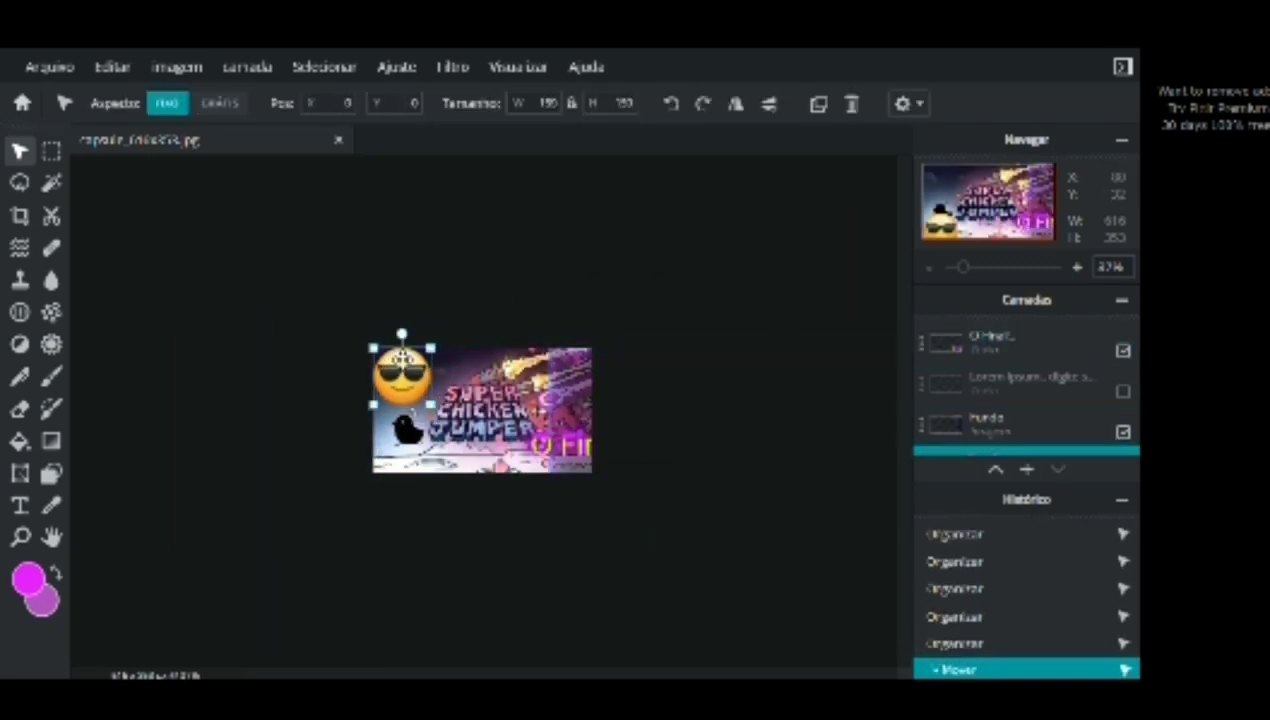
- Shrink the lightning overlay to about 722 px wide over the cover and move the "O Final!" text back to the lower centre at X 26, Y 252
left_click_drag(547, 398, 399, 380)
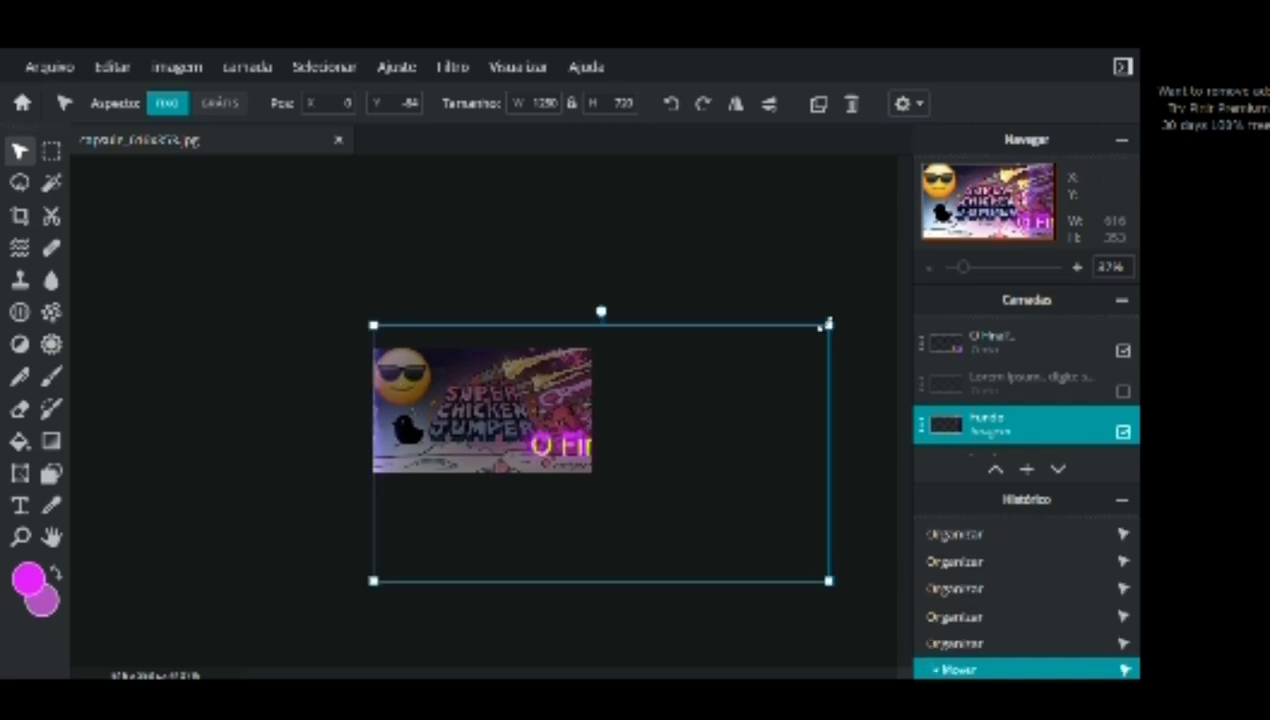
left_click_drag(826, 324, 627, 315)
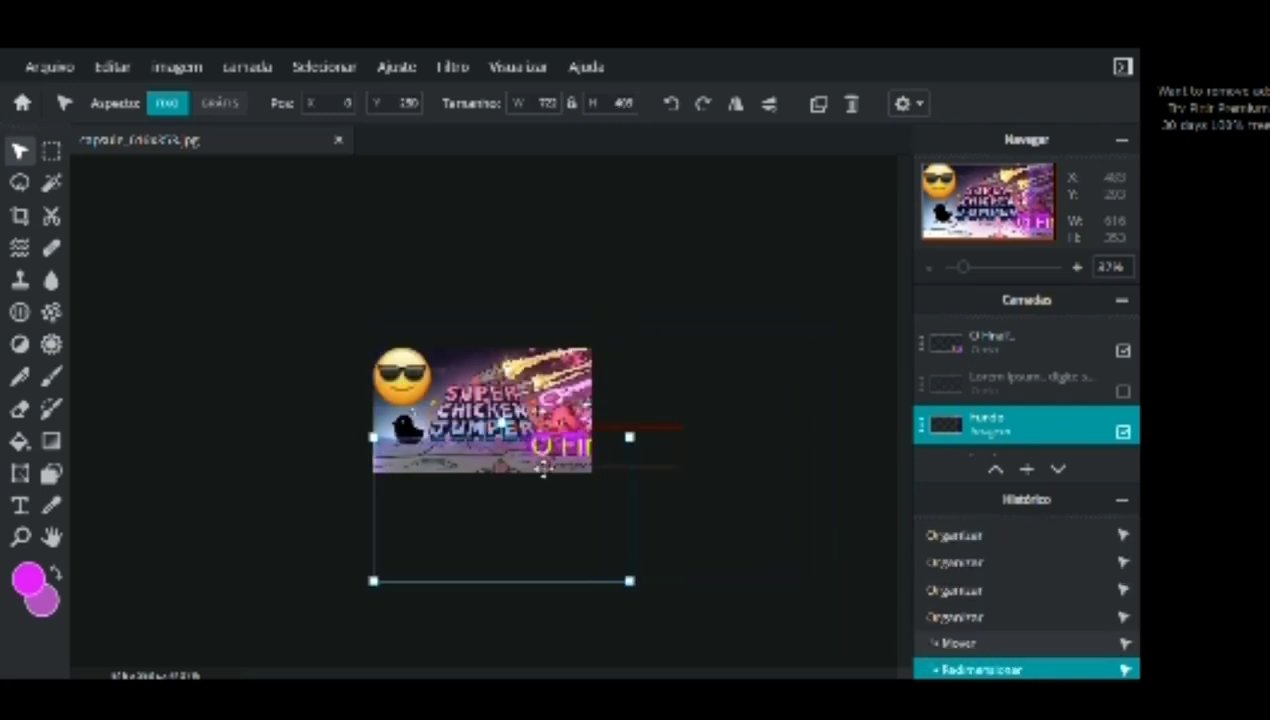
scroll(513, 540, "up", 5)
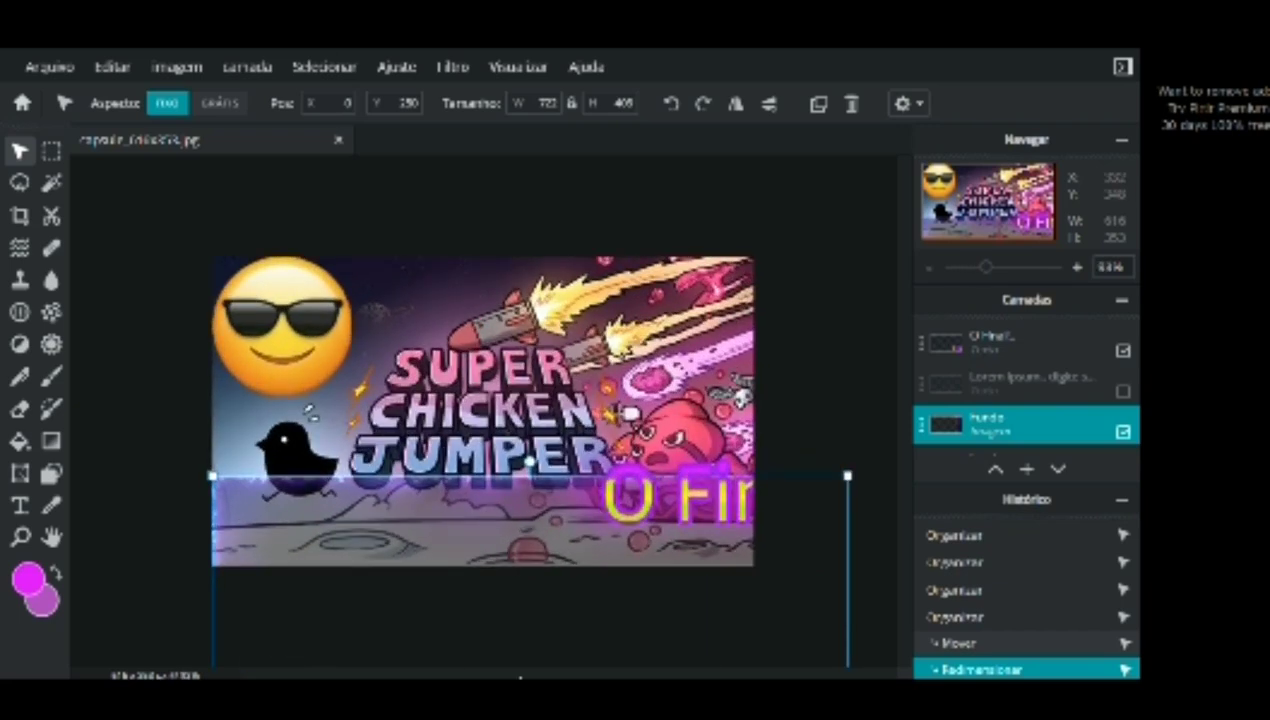
left_click_drag(521, 626, 490, 410)
left_click_drag(646, 506, 390, 532)
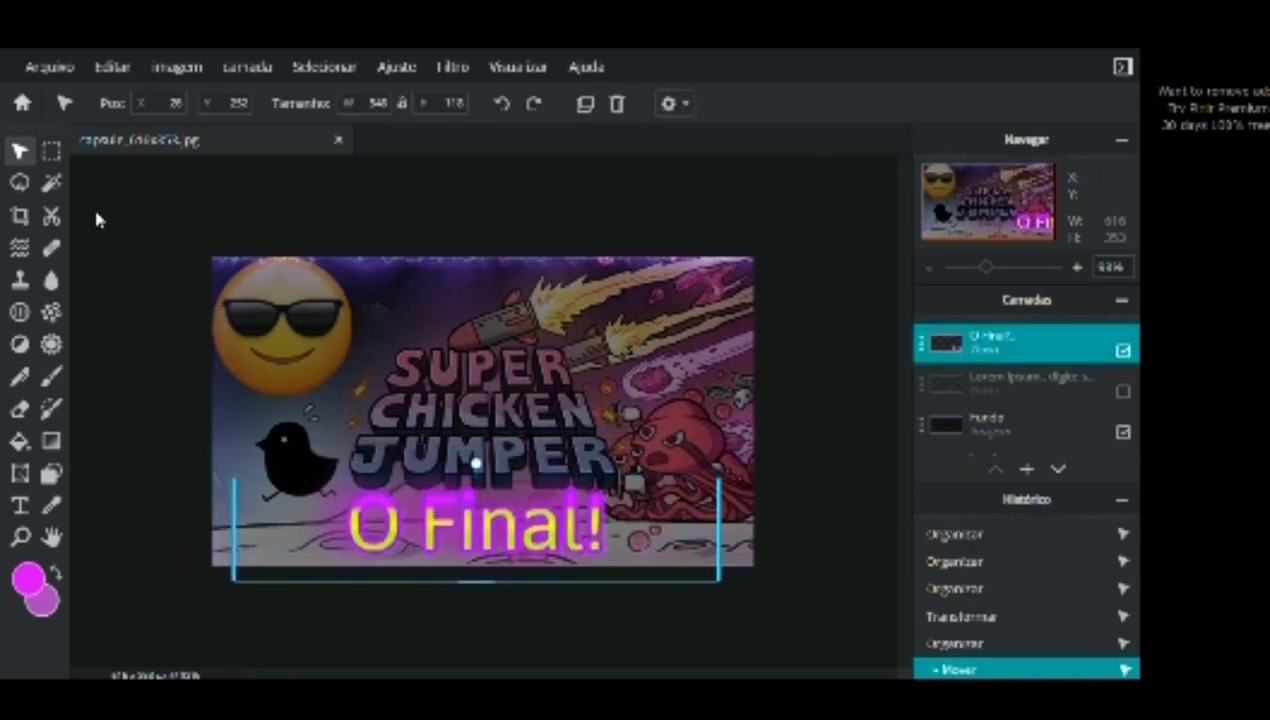
- Download the finished thumbnail as the PNG file capsule_616x353 and close the save dialog
left_click(42, 64)
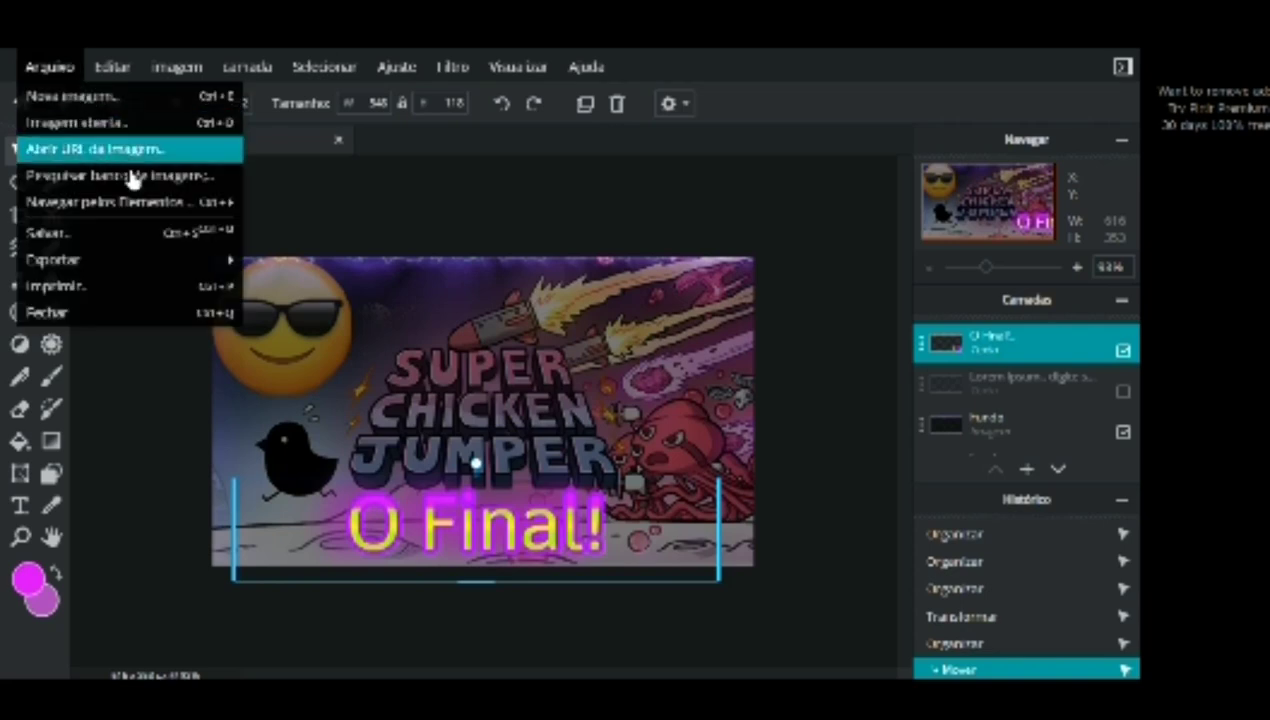
left_click(125, 235)
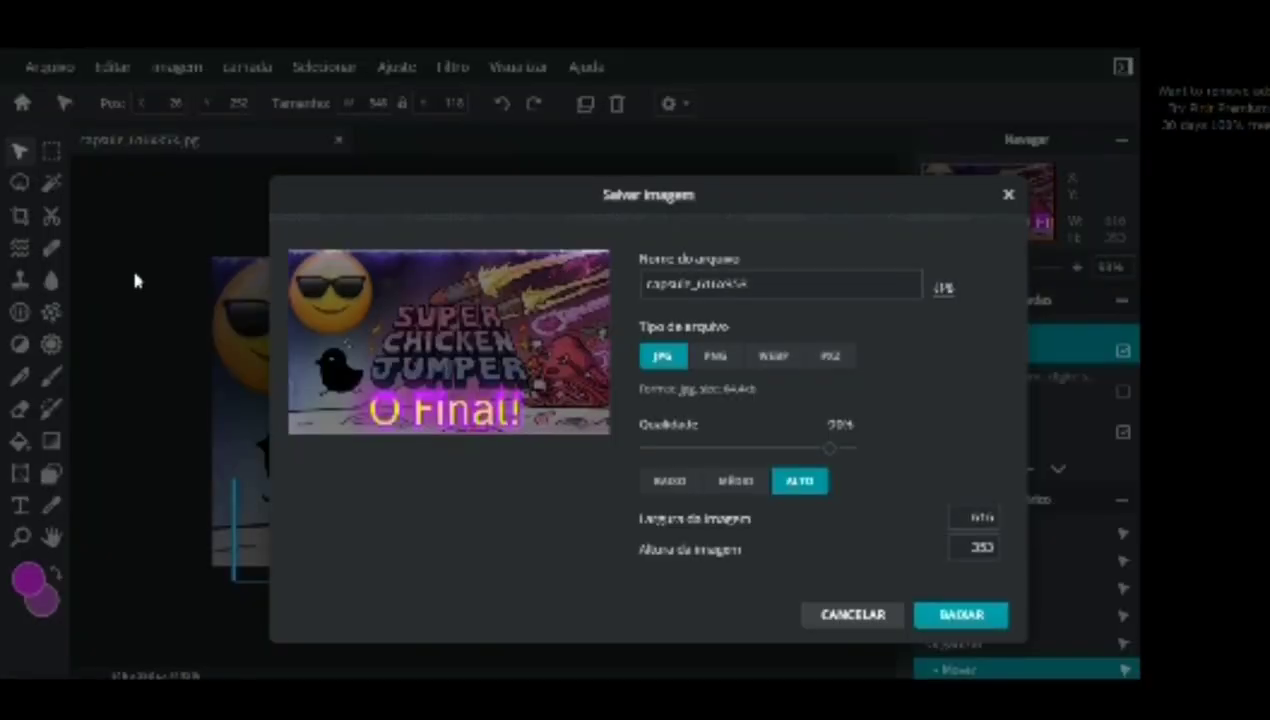
left_click(704, 358)
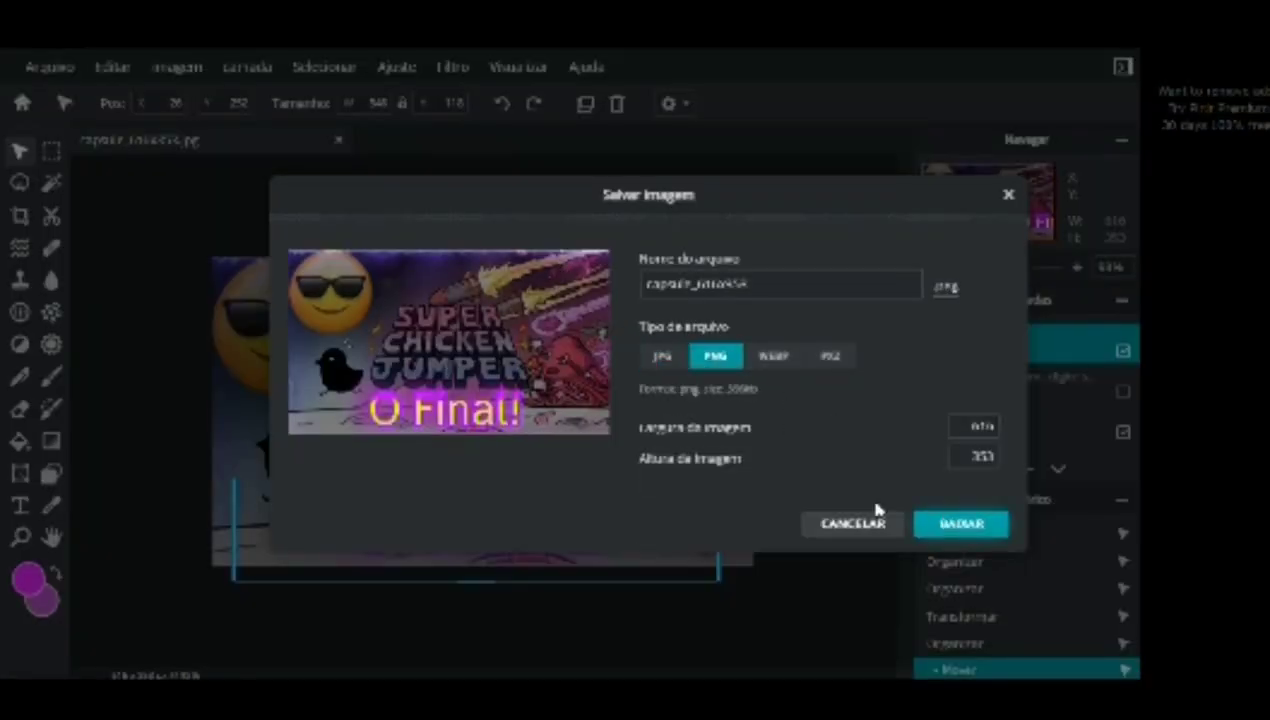
left_click(960, 523)
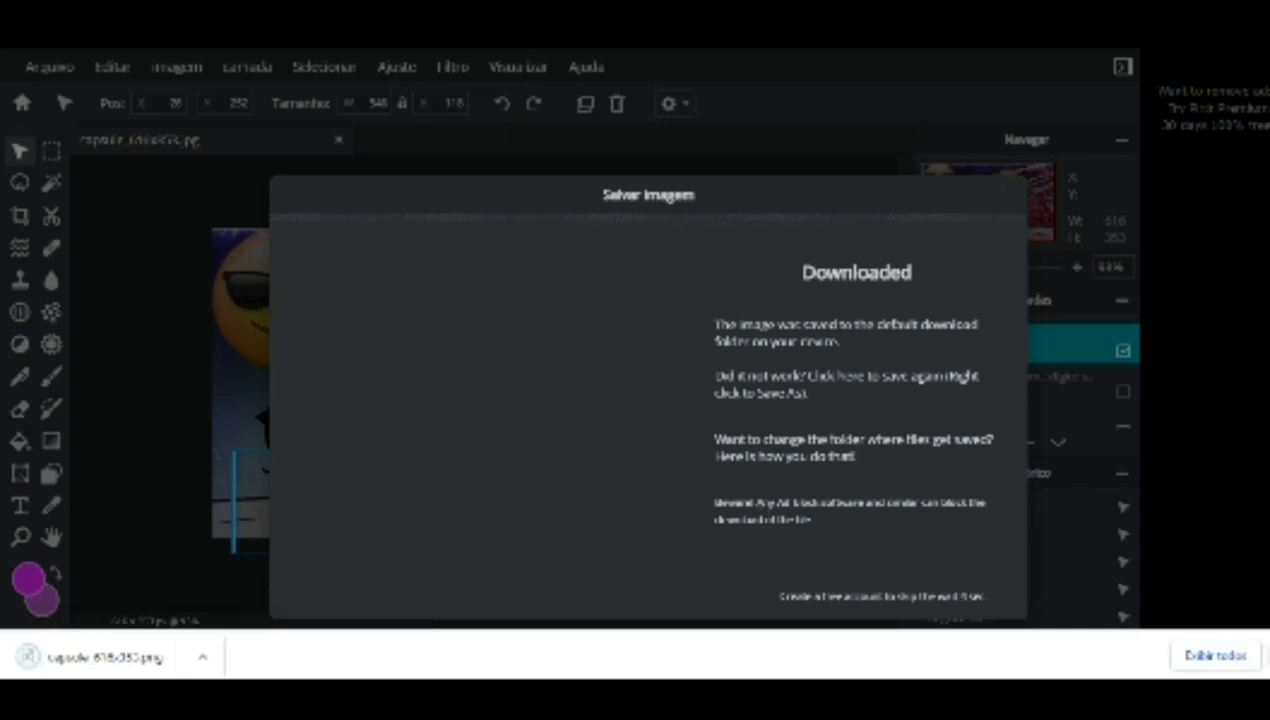
left_click(1262, 656)
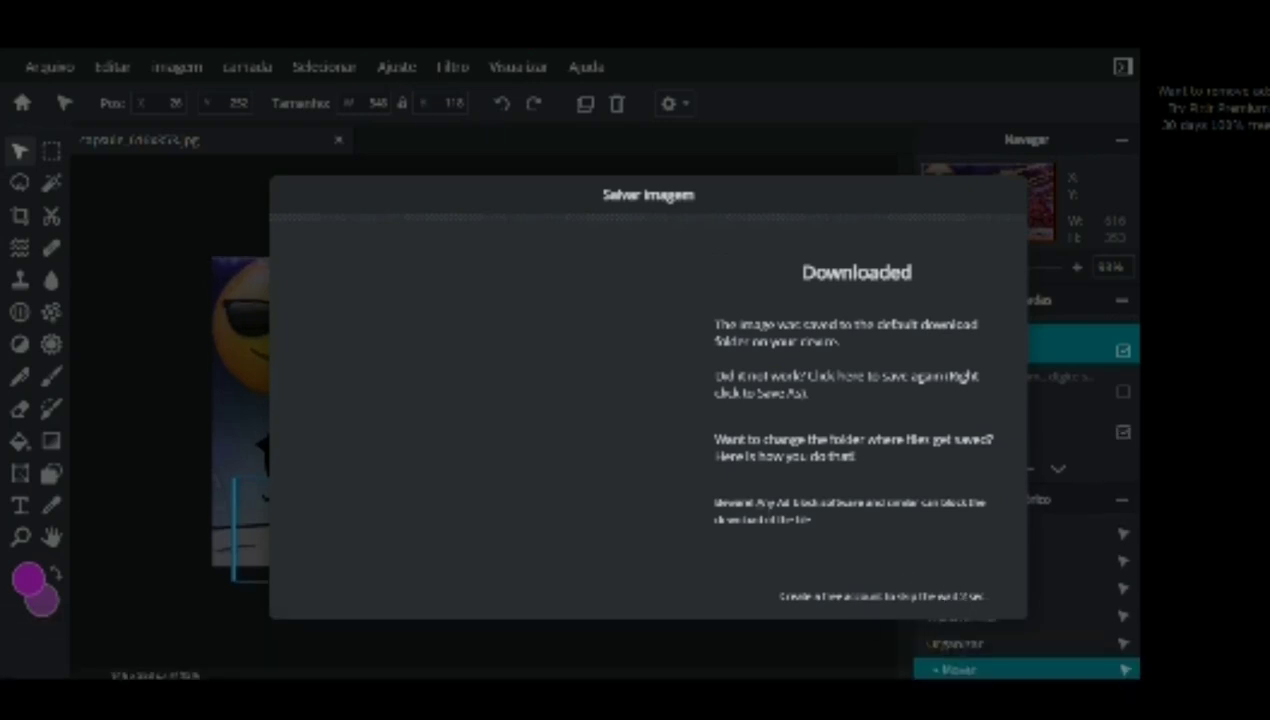
left_click(965, 596)
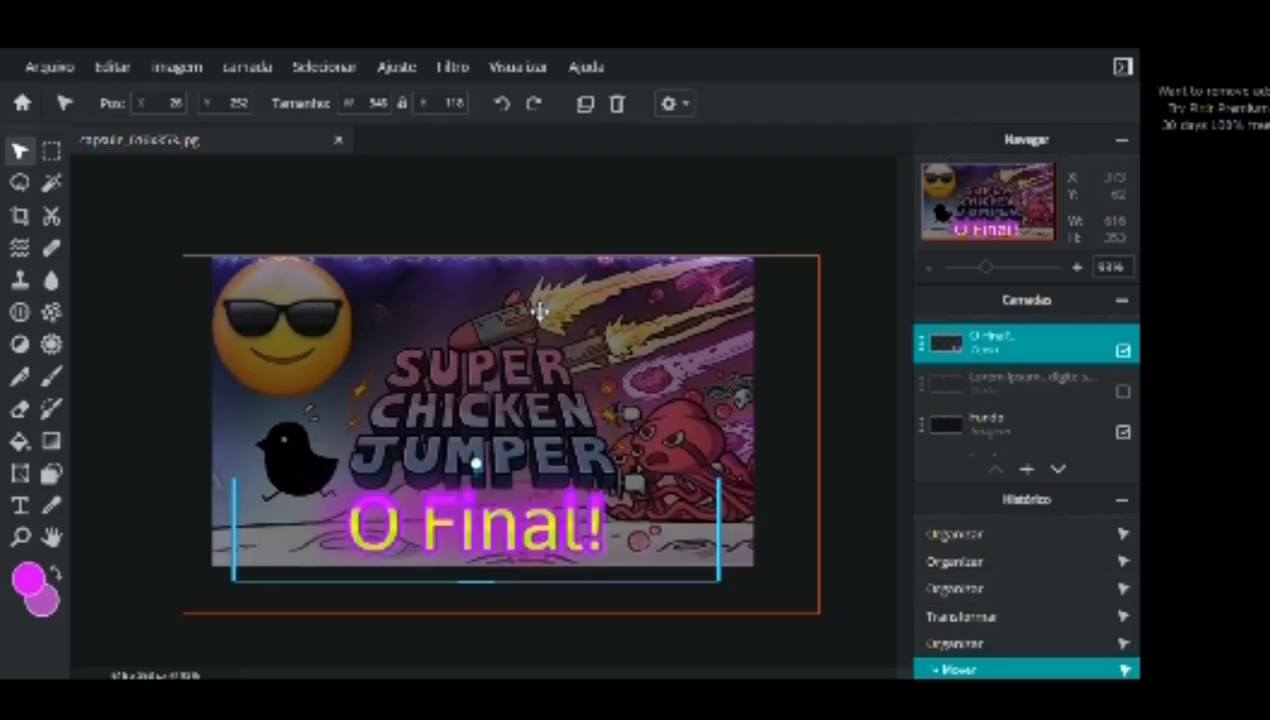